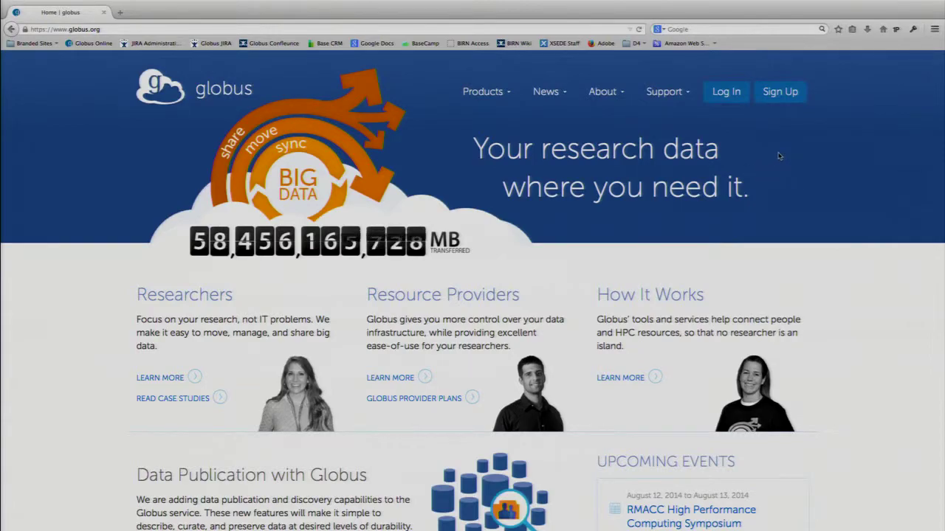
- Sign in to Globus with the saved globus.org login from the unlocked 1Password
click(778, 93)
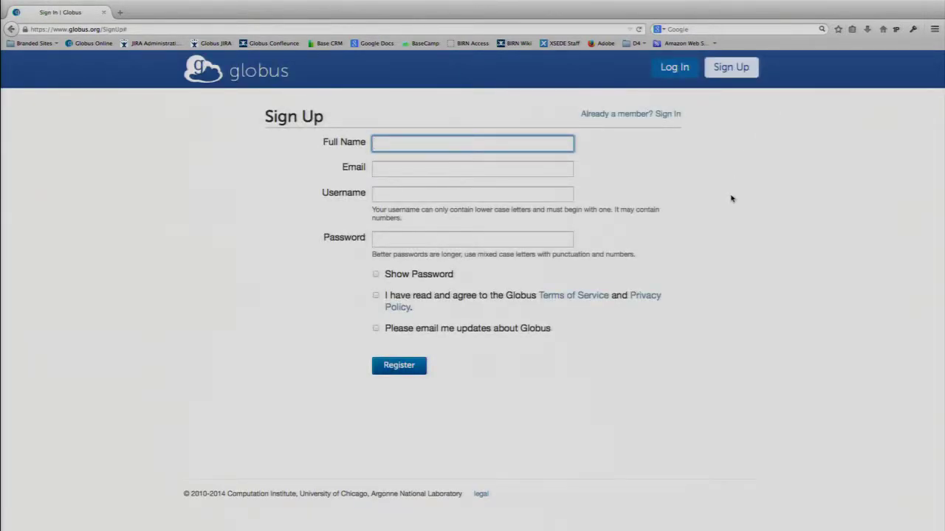
click(672, 71)
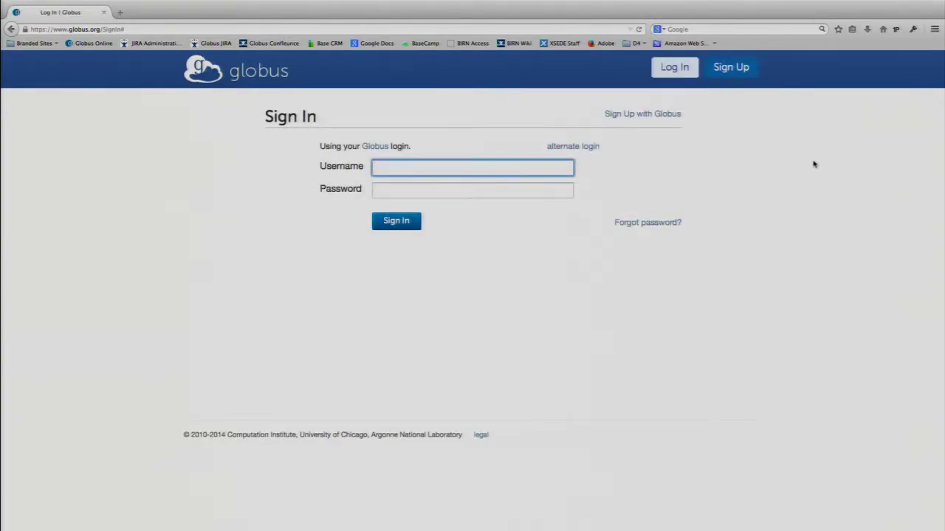
click(914, 30)
text(•••••••••••••••)
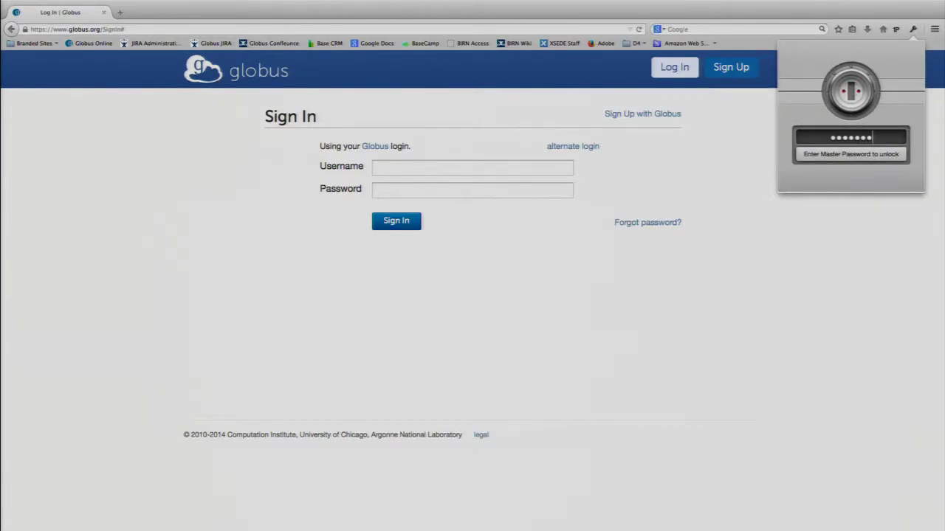
key(Return)
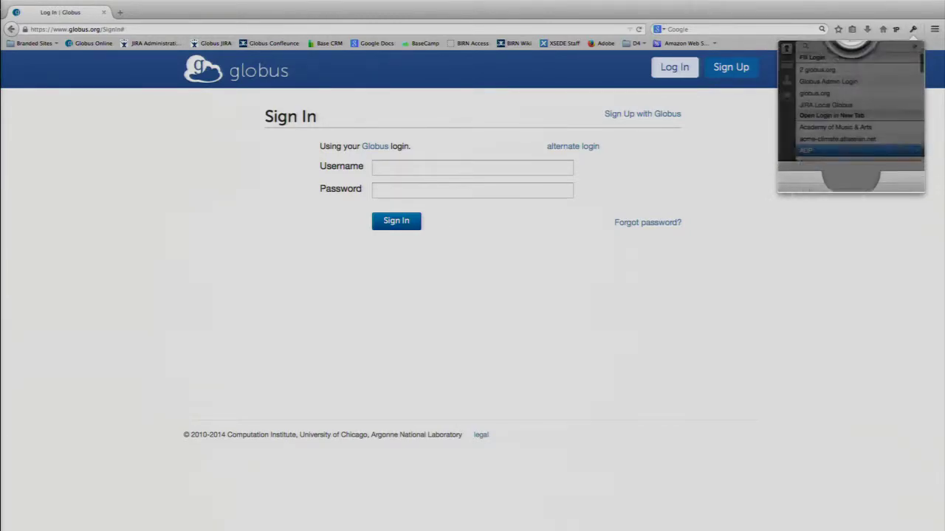
click(851, 91)
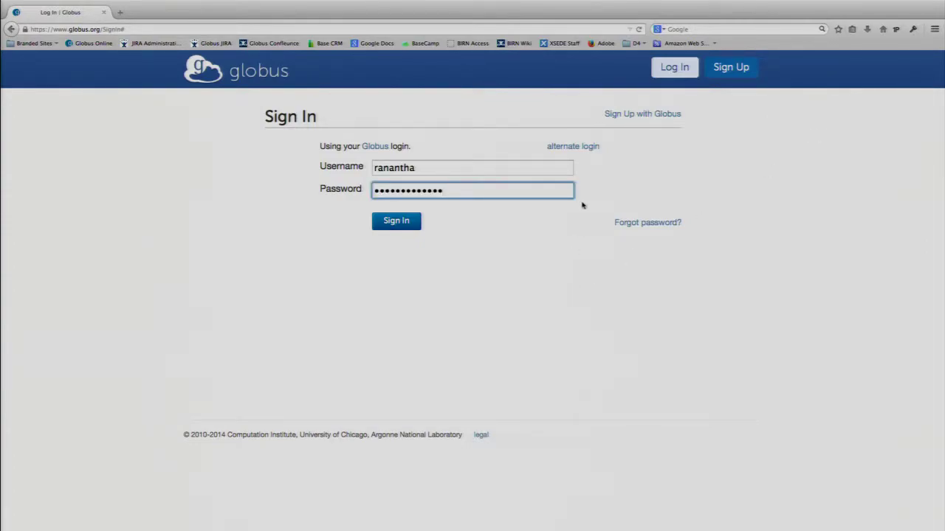
click(405, 227)
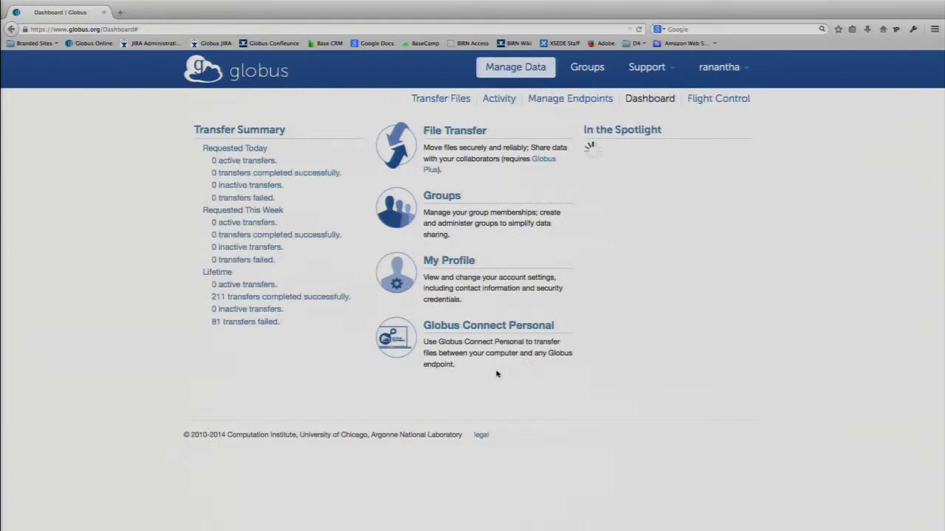
- Load ucrcc#midway as the left endpoint on the Transfer Files page
click(453, 101)
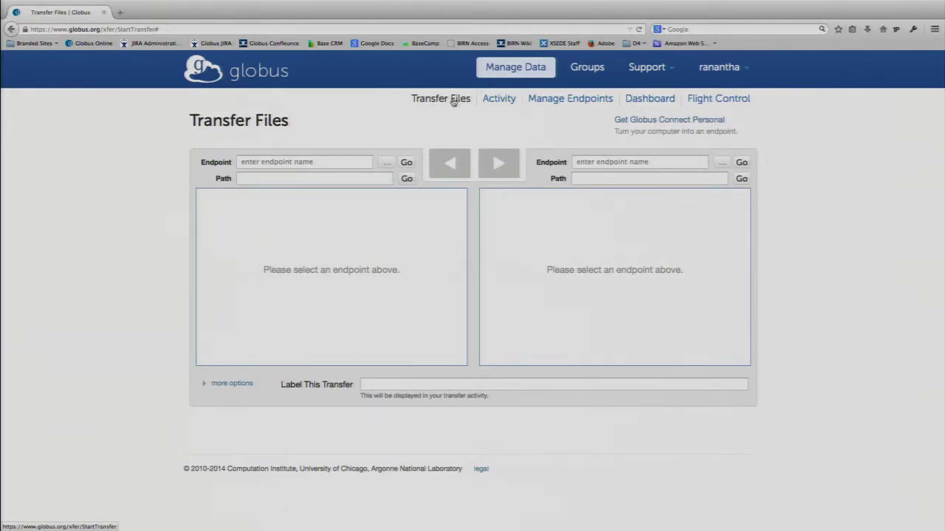
click(302, 163)
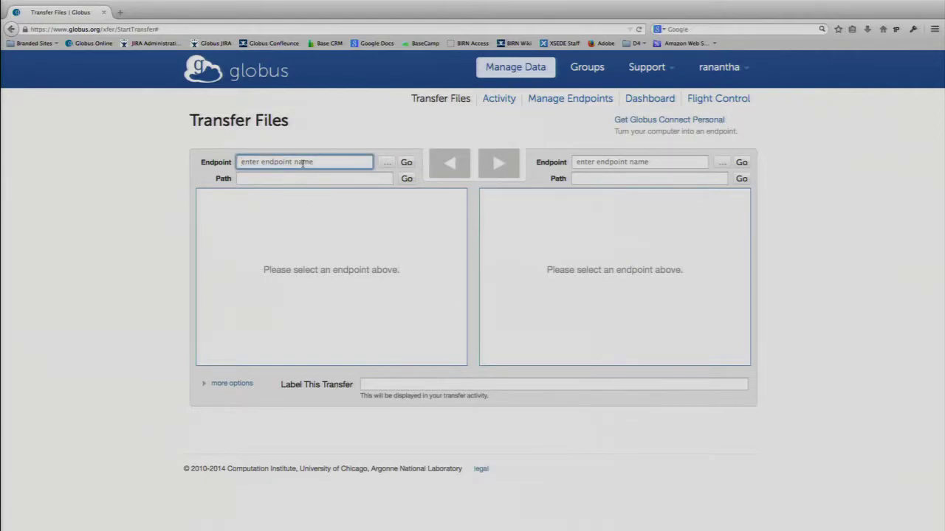
text(ucrcc#)
key(Down)
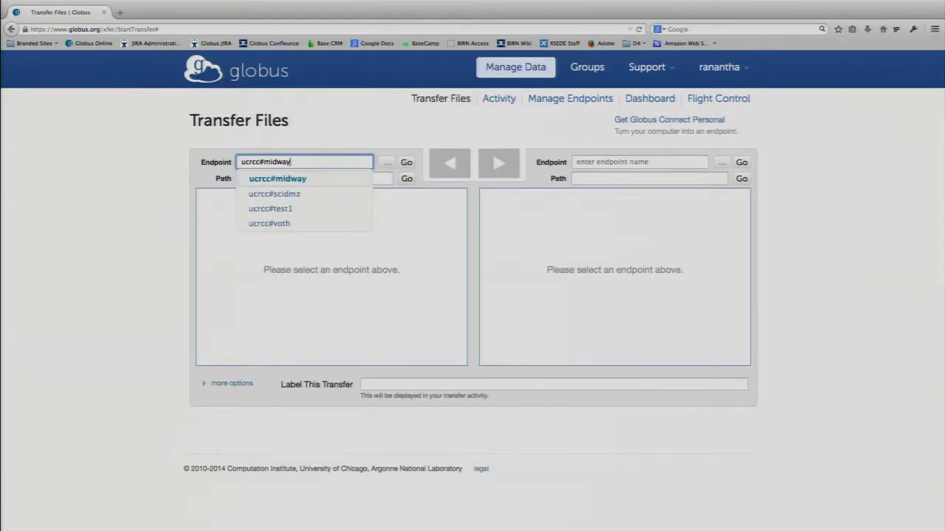
key(Return)
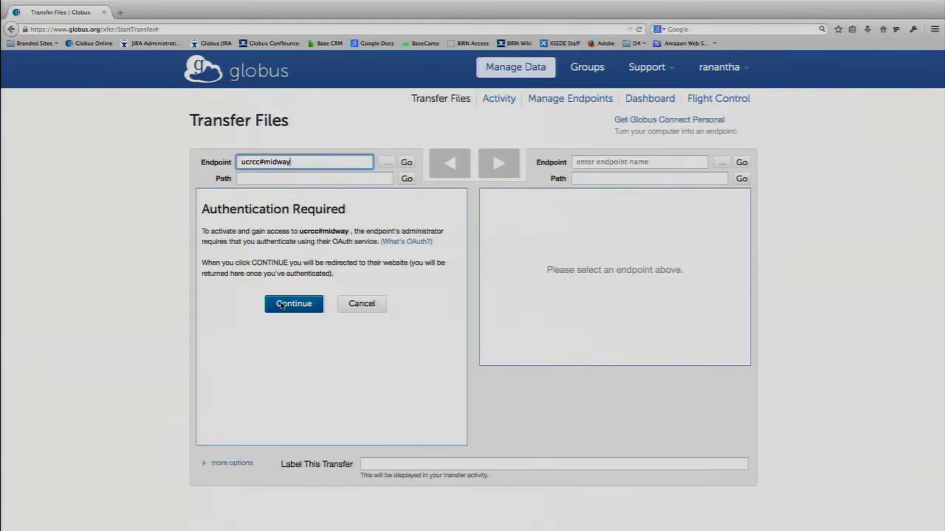
- Authenticate ucrcc#midway via CILogon using the saved University of Chicago login
click(281, 305)
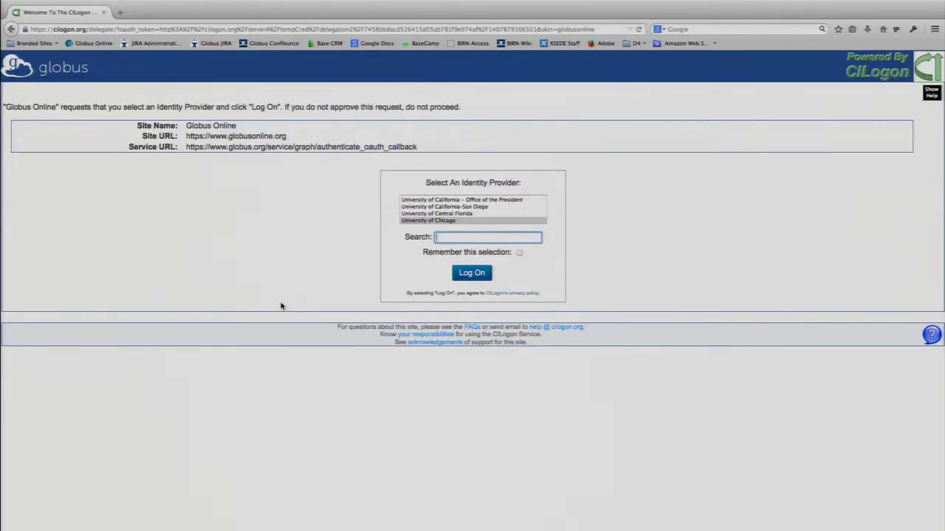
click(465, 272)
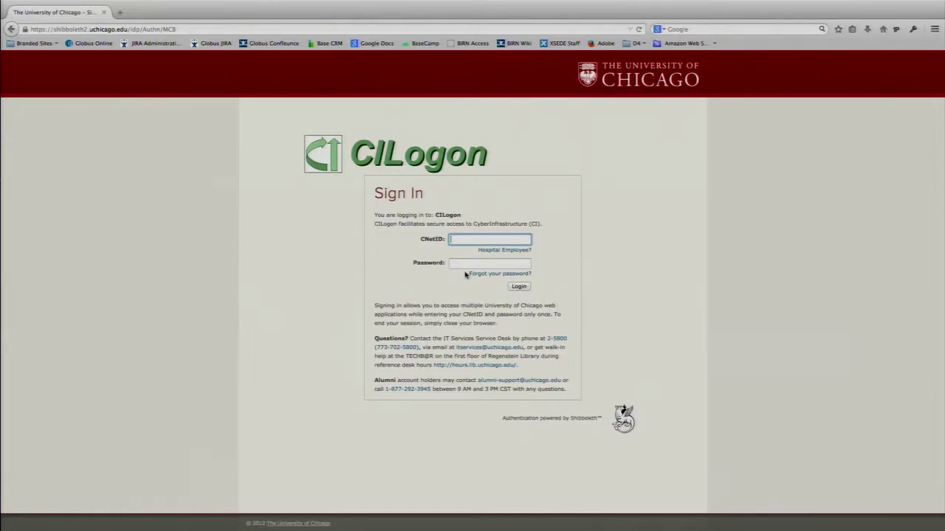
click(913, 29)
click(882, 80)
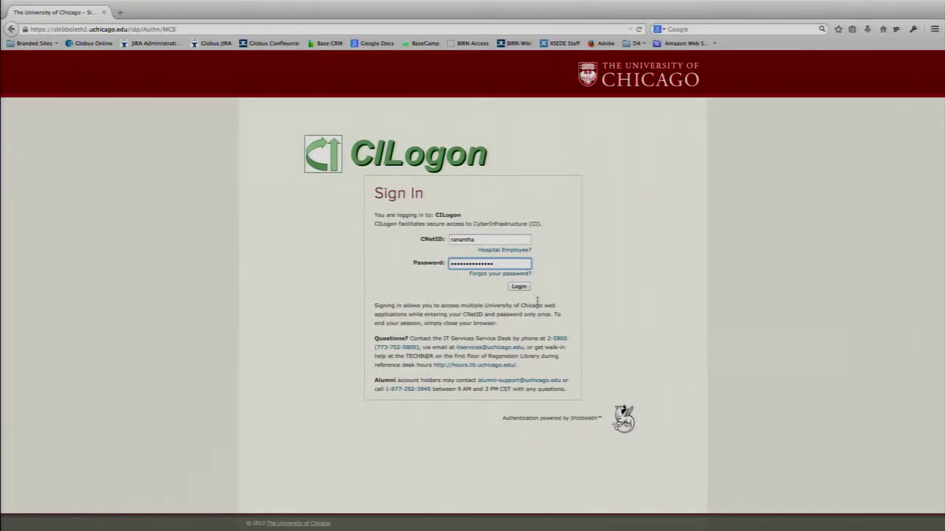
click(520, 287)
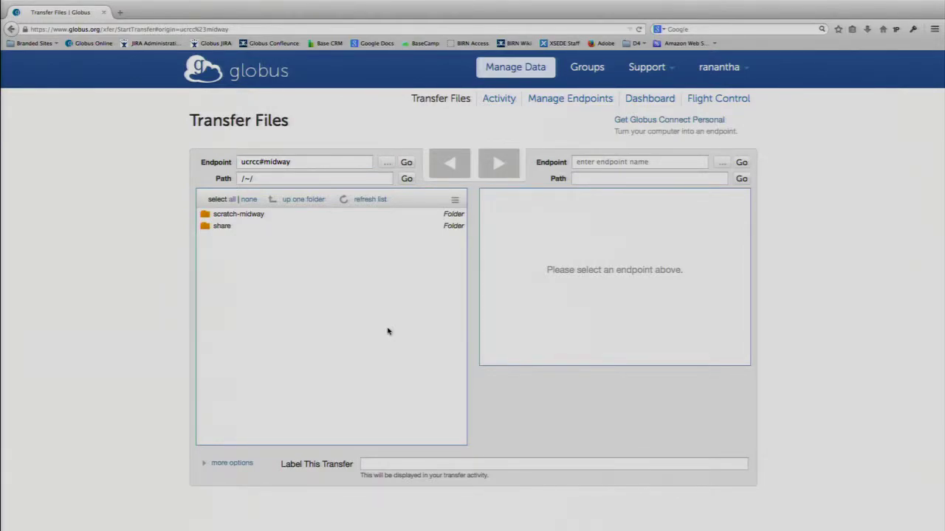
- Open the share folder on ucrcc#midway and select the mghdemo folder
double_click(225, 229)
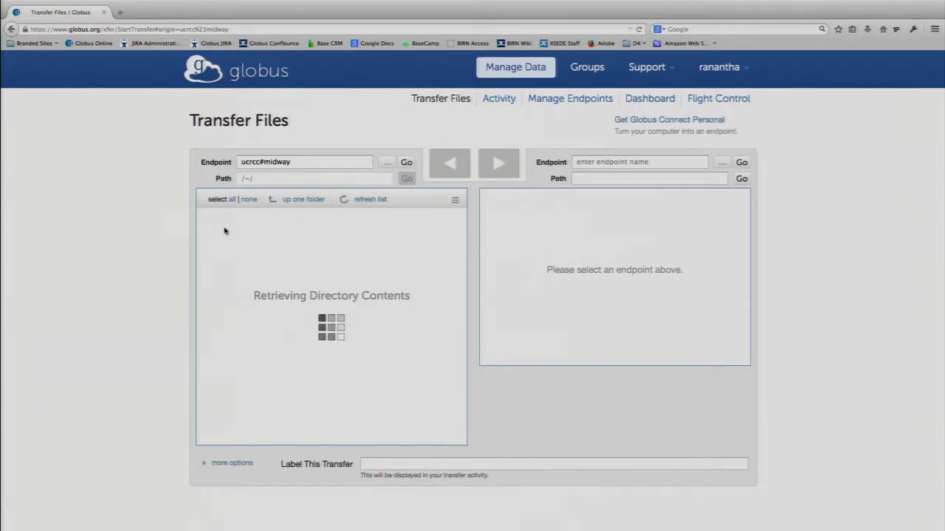
click(455, 201)
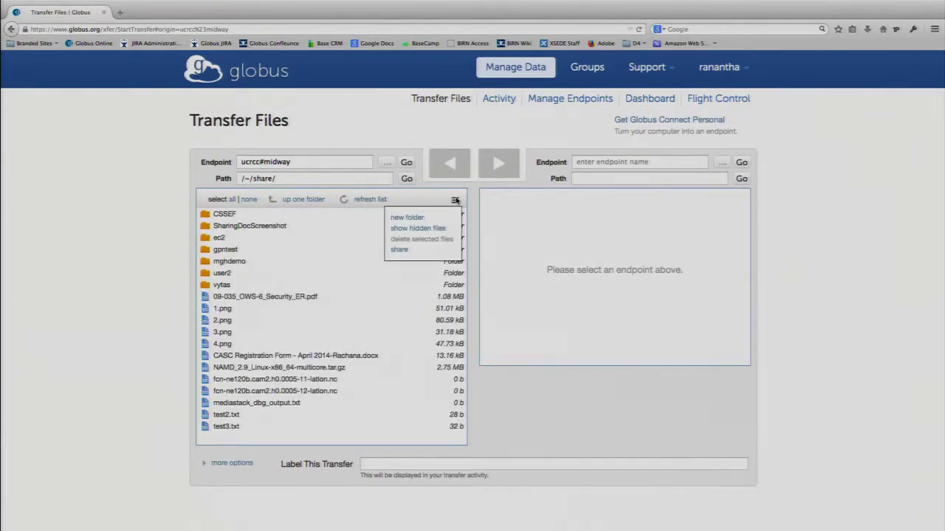
click(346, 262)
- Set the right endpoint to go#ep1, then replace it with xsede#blacklight
click(613, 164)
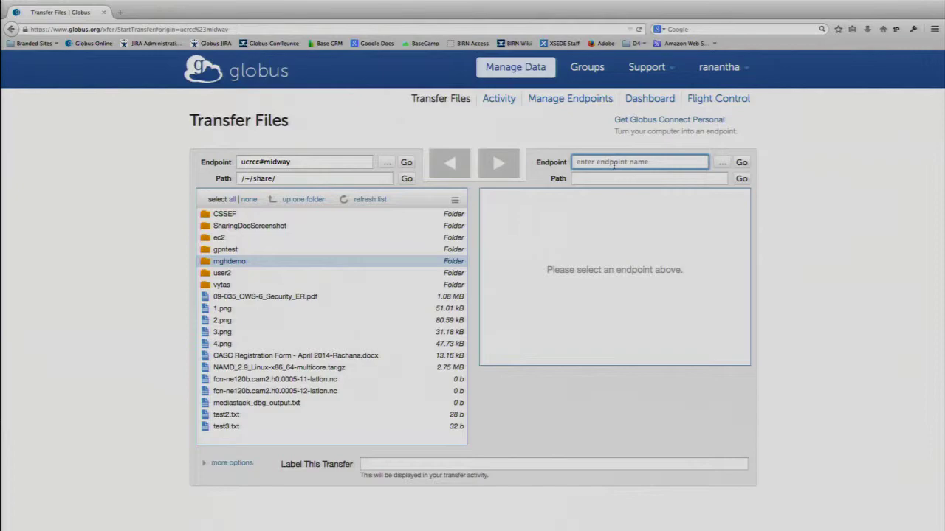
text(go#ep1)
key(Return)
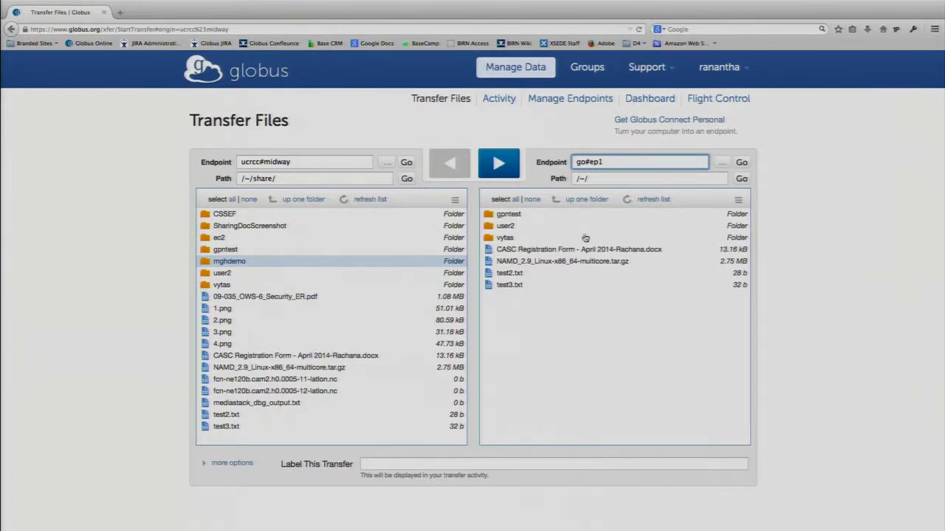
drag(609, 161, 580, 157)
text(xsede#)
key(Down)
key(Return)
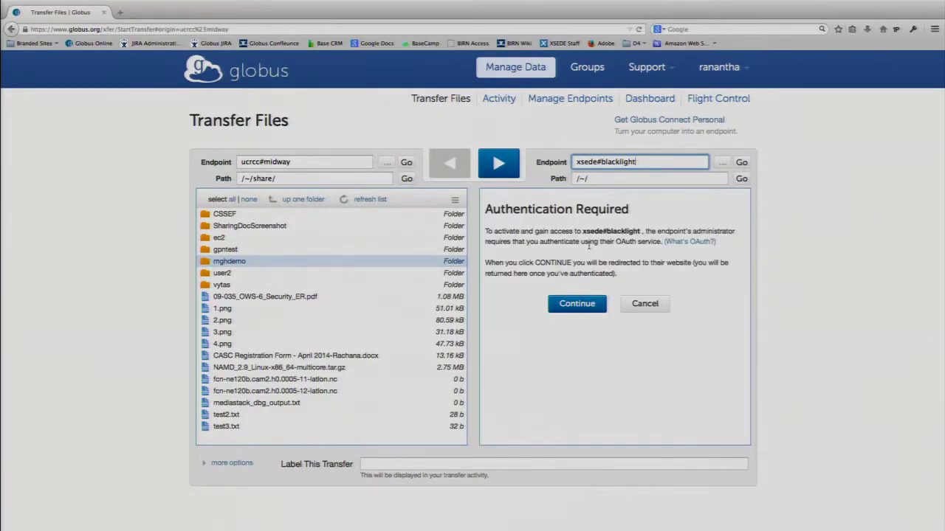
- Authorize Globus by signing in to the XSEDE User Portal with the saved login
click(577, 304)
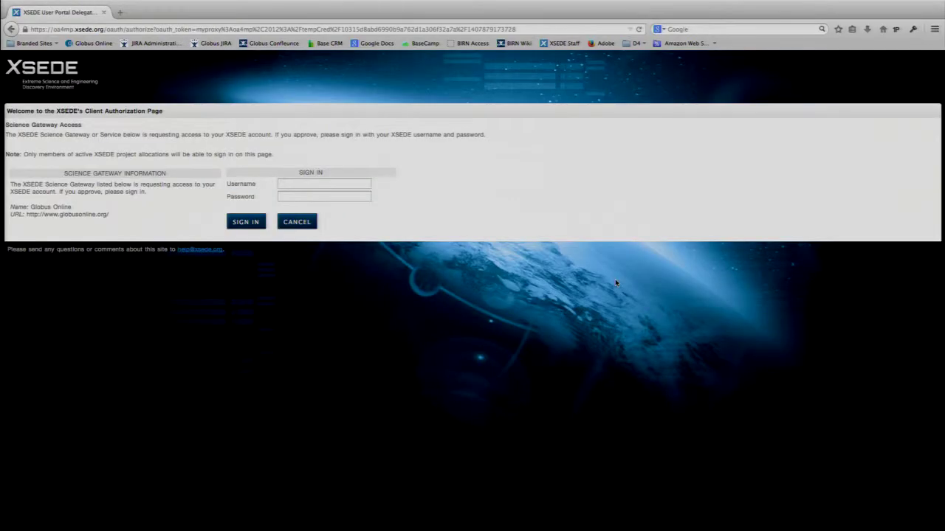
click(913, 29)
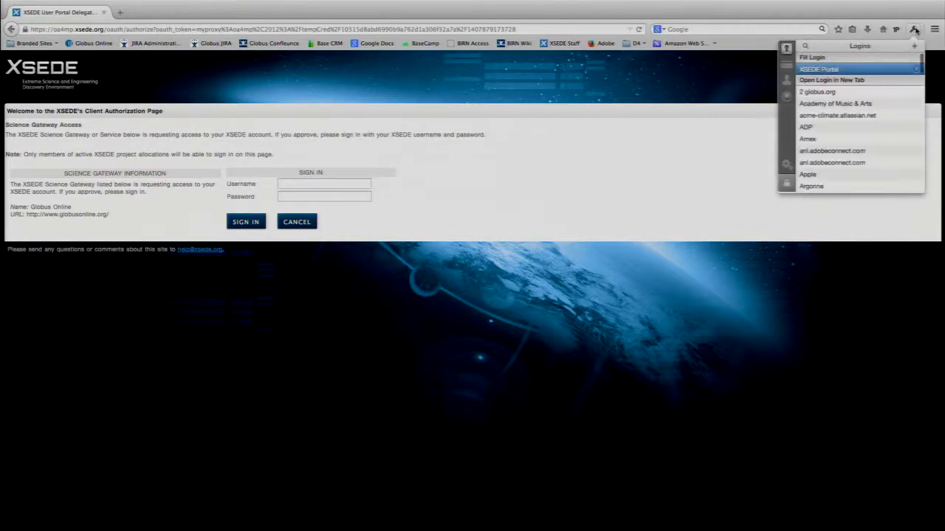
click(874, 71)
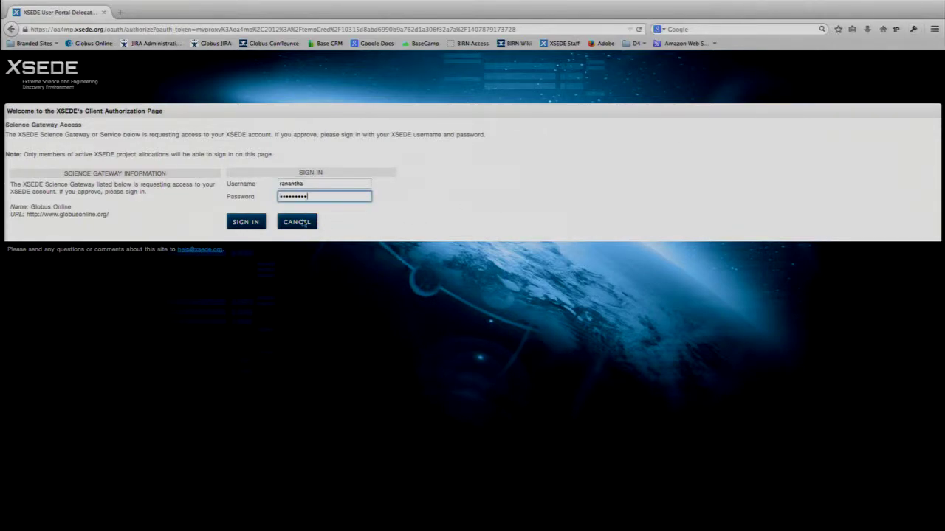
click(246, 222)
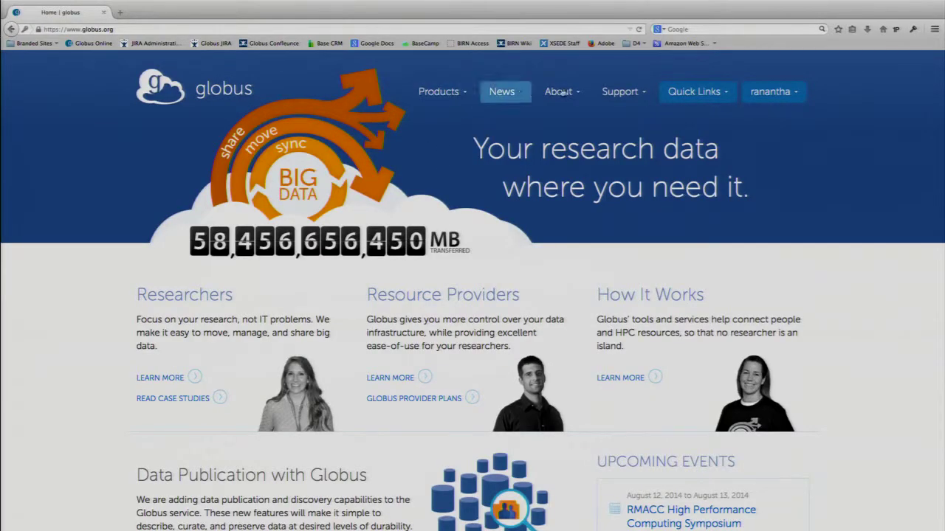
- Return to Transfer Files via Quick Links and select the destination endpoint name
click(725, 92)
click(677, 115)
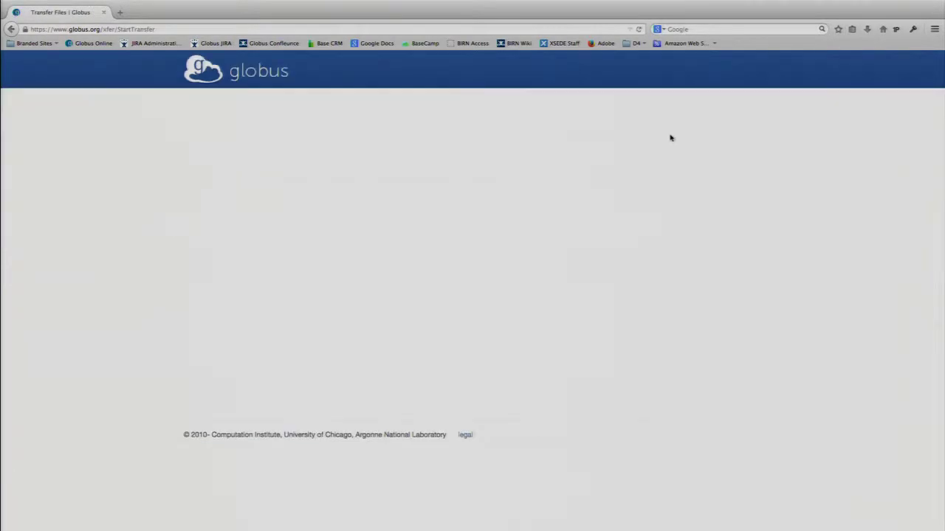
click(605, 162)
- Reload xsede#blacklight as the destination and open its gpntest folder
text(x)
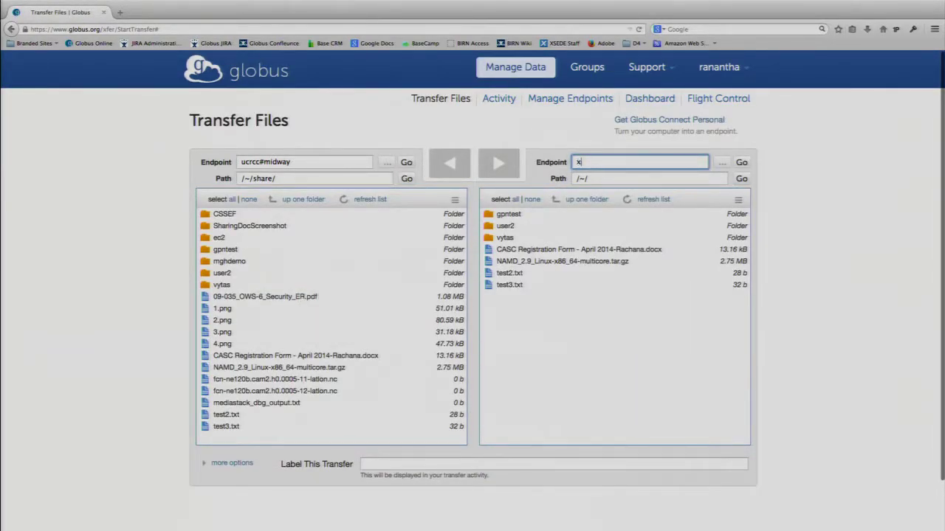
text(sede#blacklight)
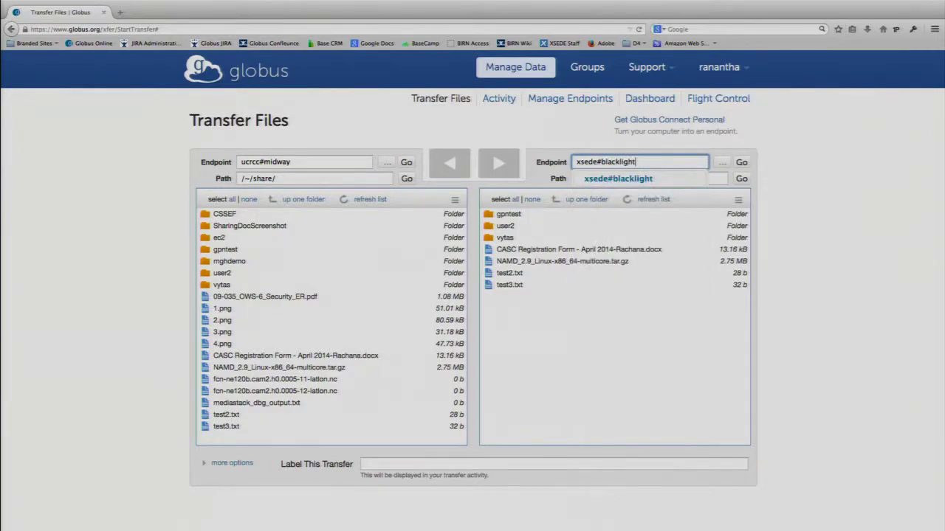
key(Return)
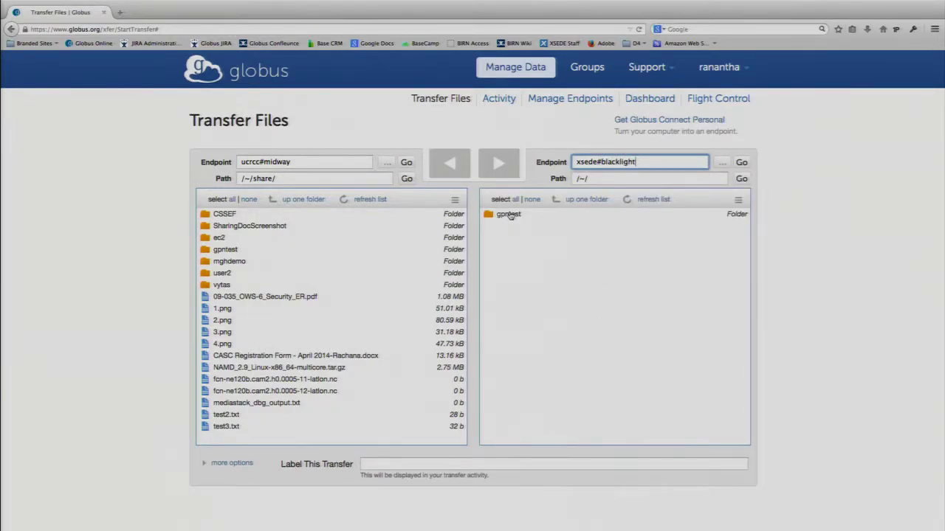
double_click(510, 214)
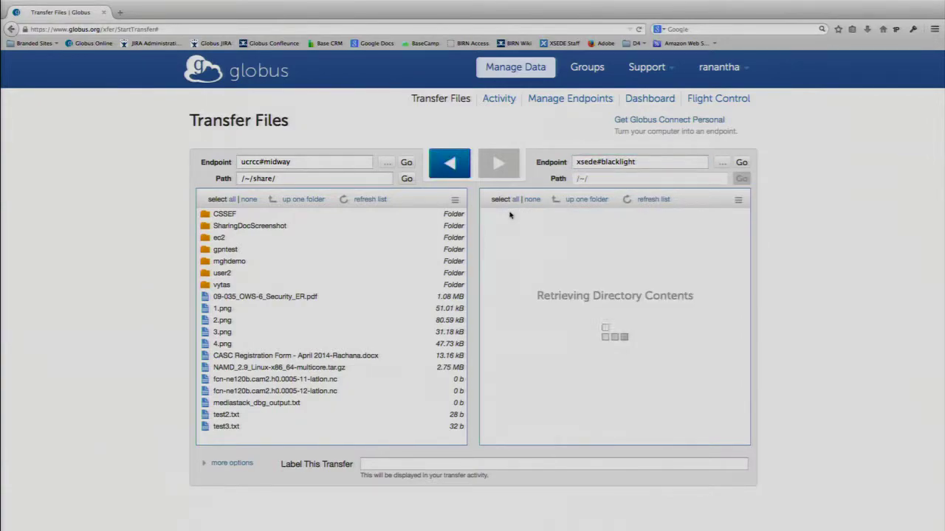
- Select the source items from gpntest through 1.png on ucrcc#midway
click(251, 250)
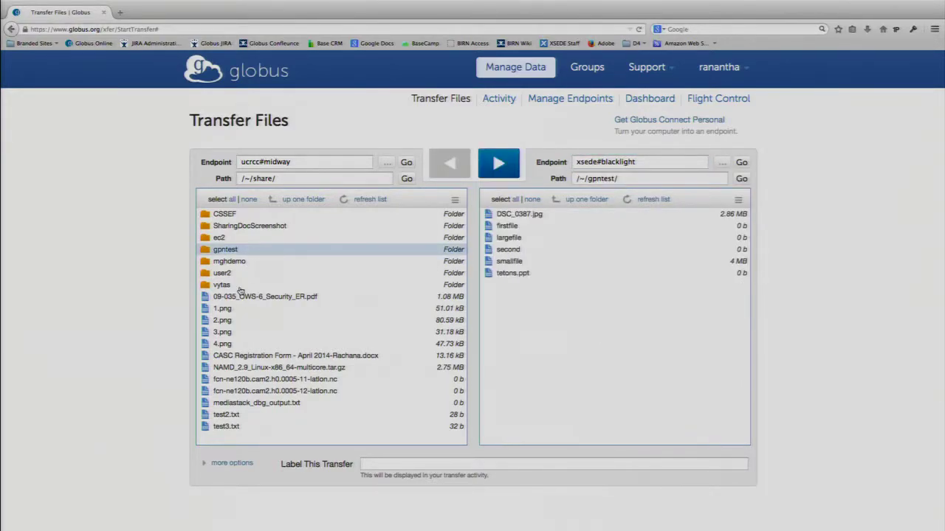
shift+click(240, 310)
right_click(242, 310)
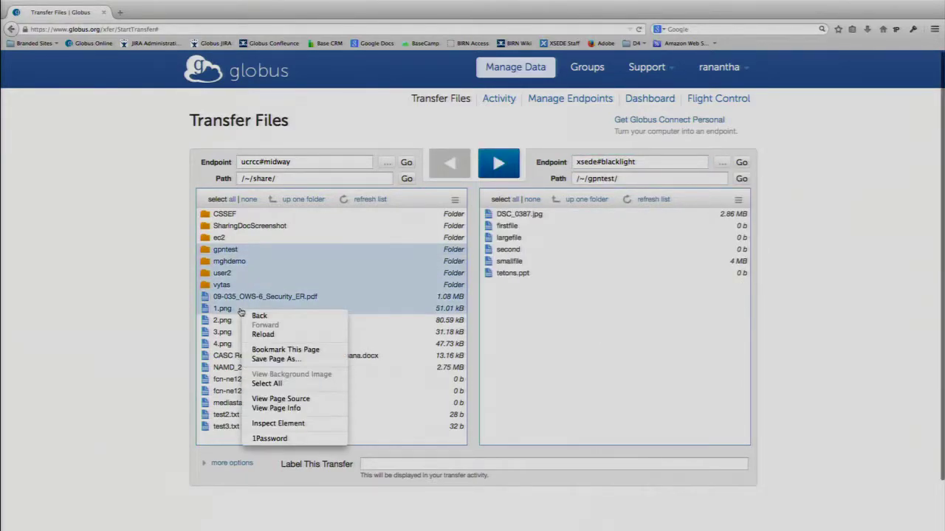
click(386, 245)
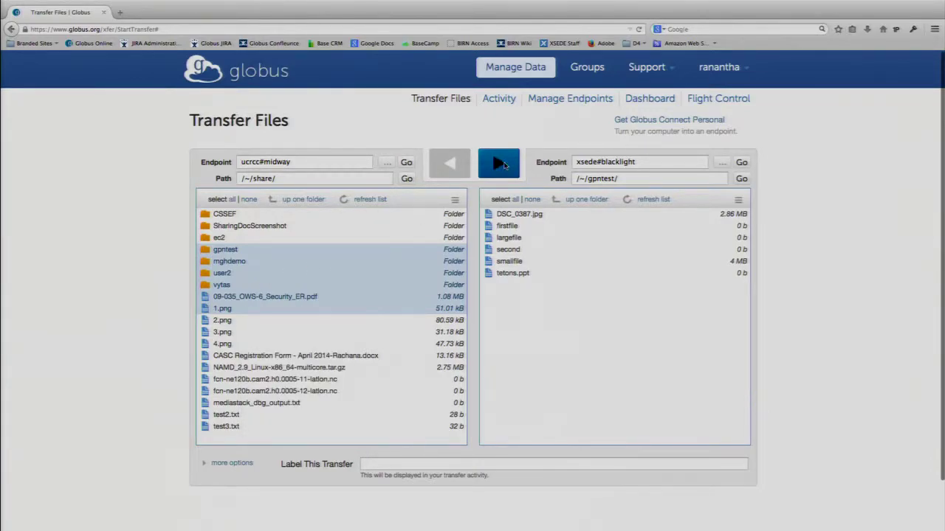
- Copy the selected items into gpntest, check Activity, and view the destination listing
click(500, 164)
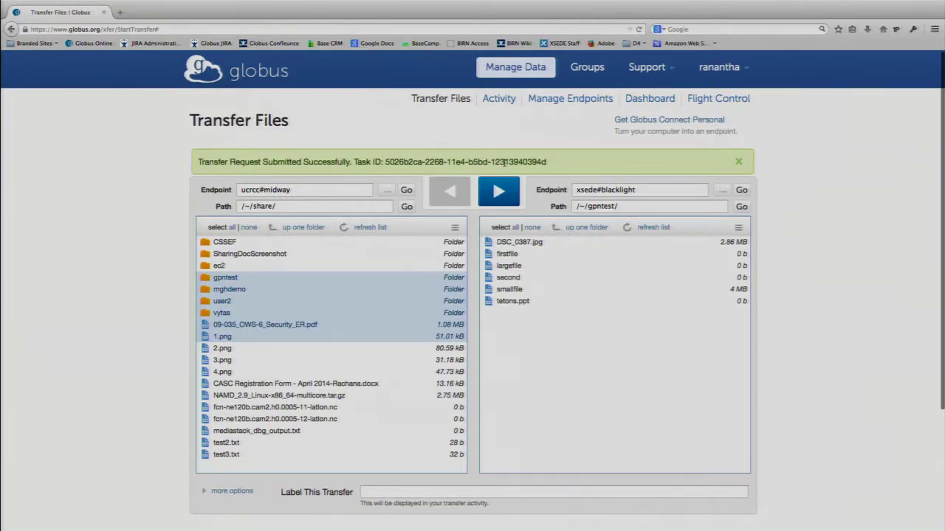
right_click(446, 118)
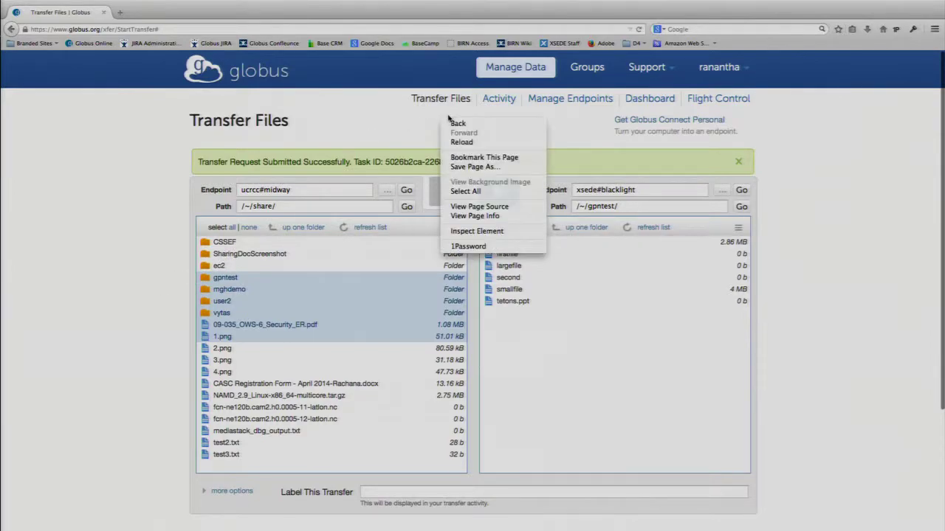
click(499, 98)
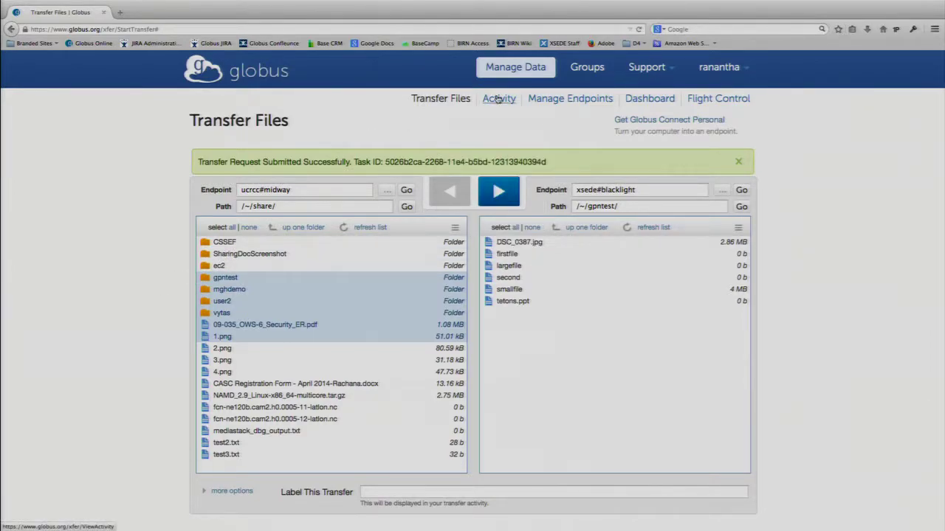
click(499, 98)
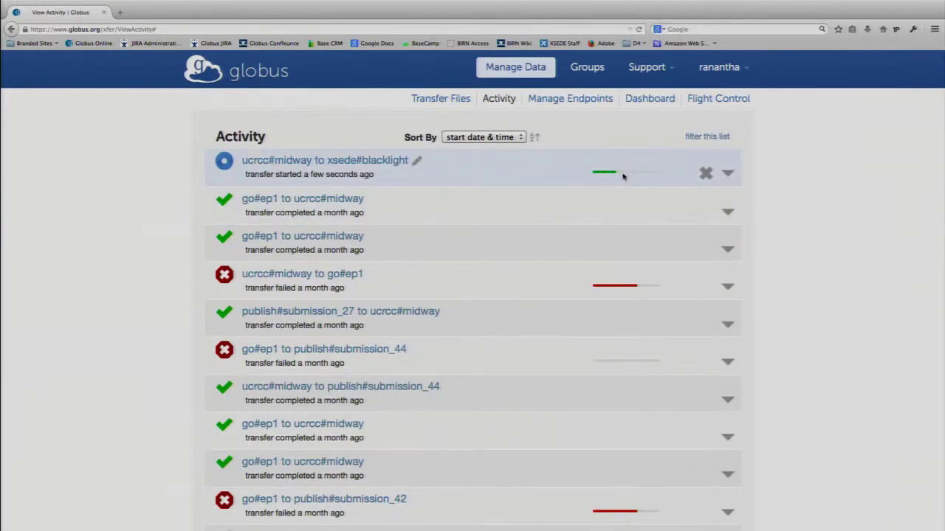
click(441, 99)
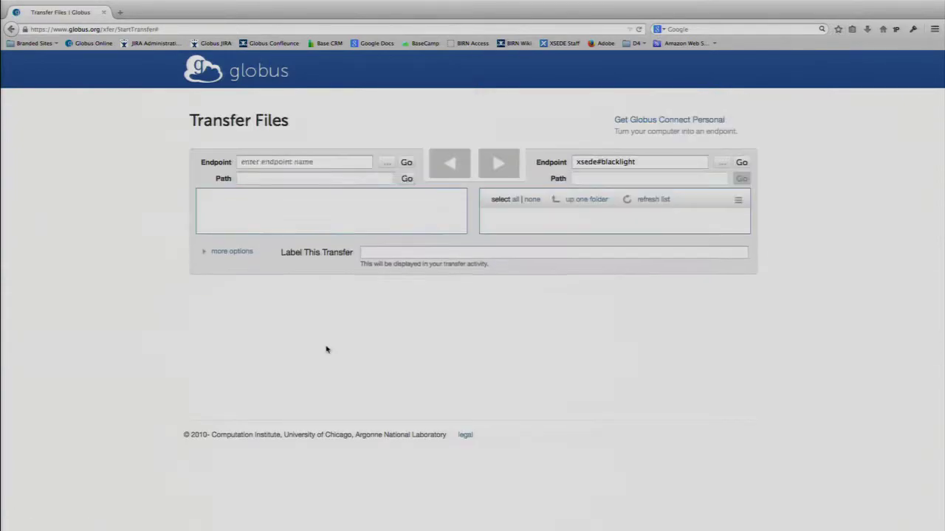
scroll(783, 310, down, 2)
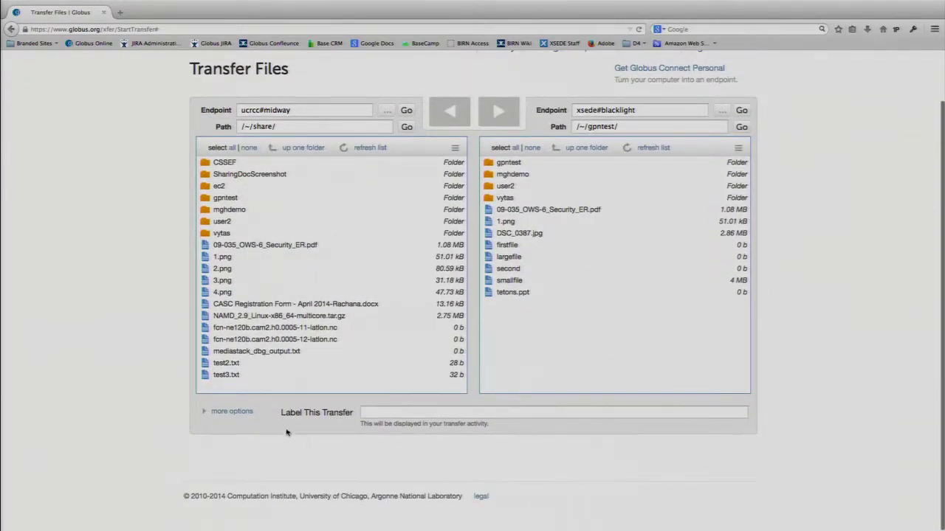
- Enable 'only transfer new or changed files' with 'checksum is different' as the comparison
click(233, 411)
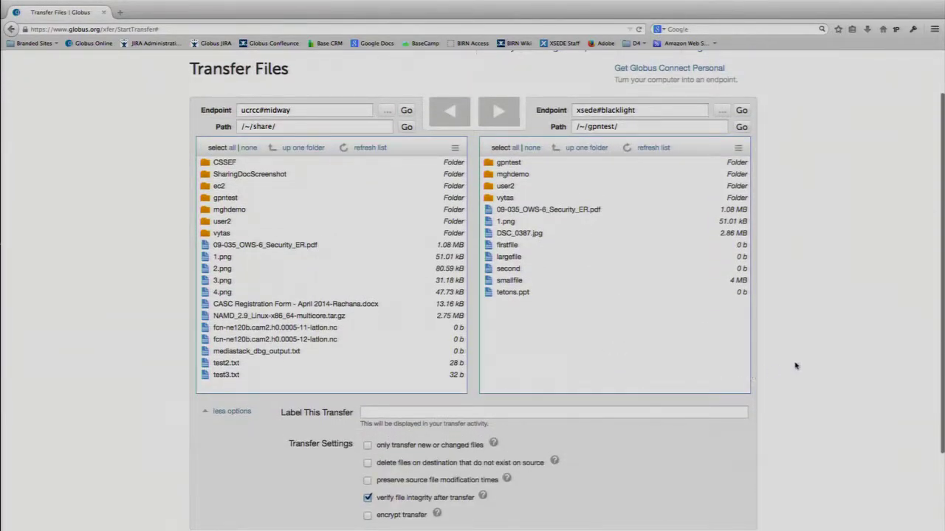
scroll(796, 365, down, 3)
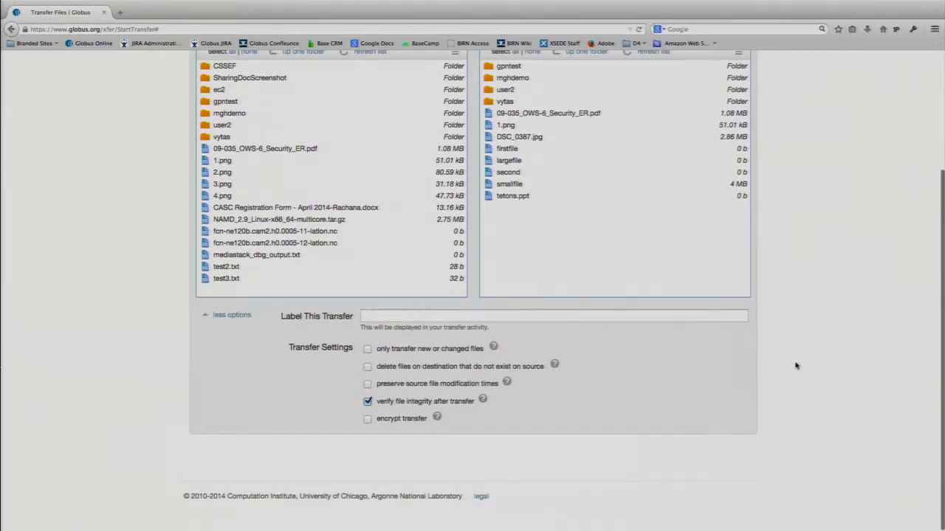
click(368, 349)
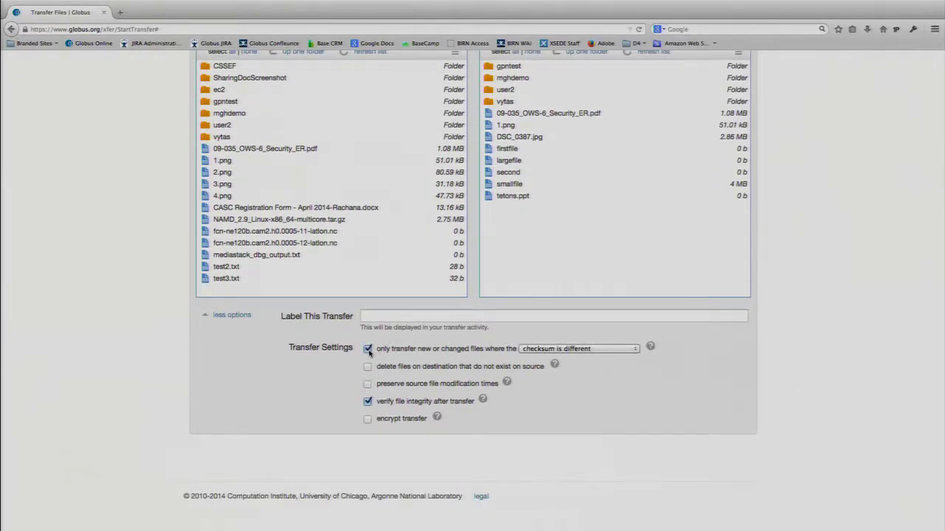
click(633, 350)
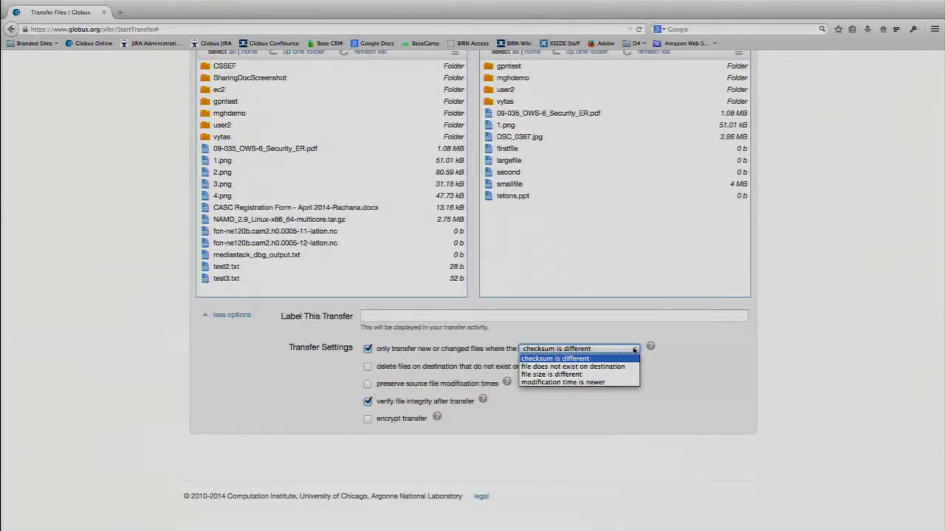
click(774, 361)
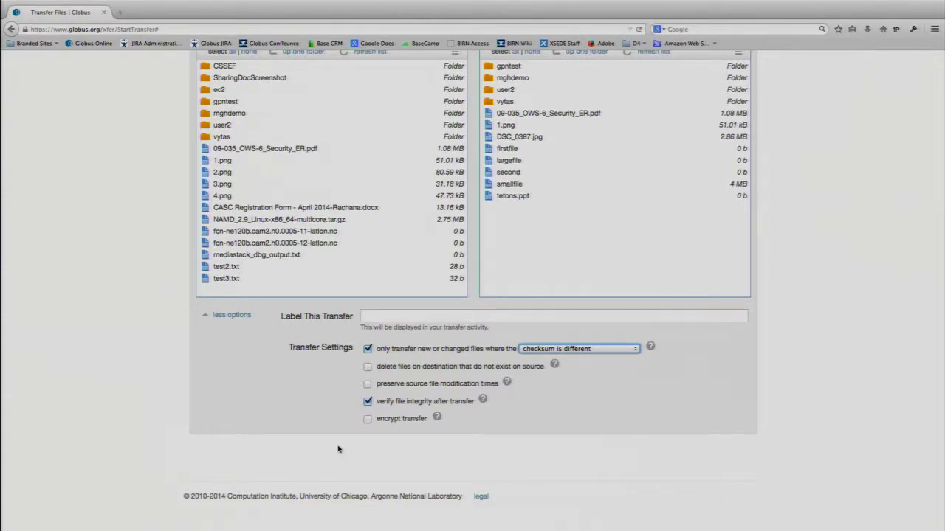
scroll(401, 398, up, 4)
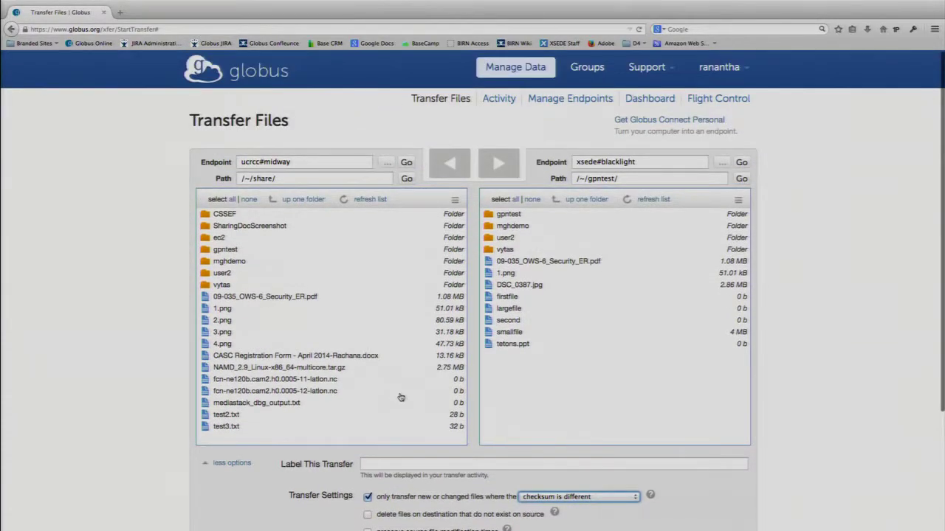
- Expand the latest ucrcc#midway to xsede#blacklight transfer on the Activity page
click(505, 98)
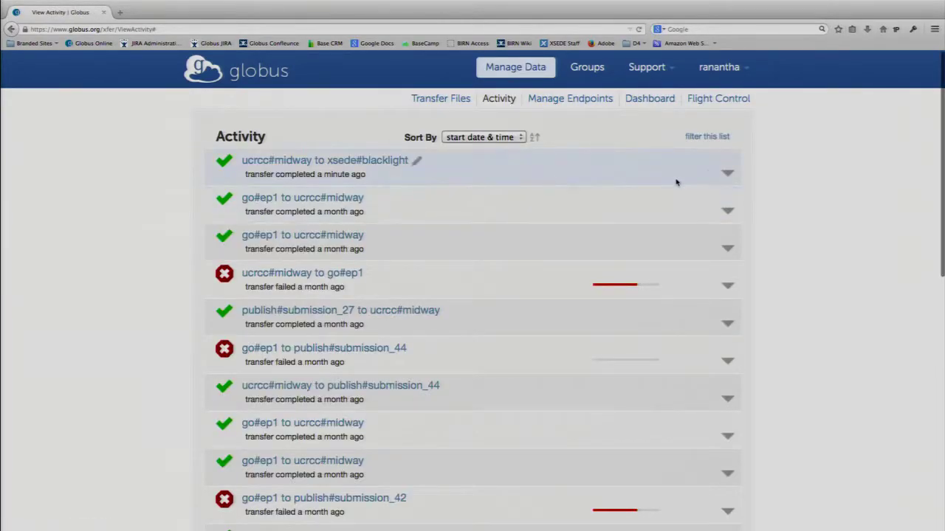
click(727, 173)
scroll(549, 203, down, 2)
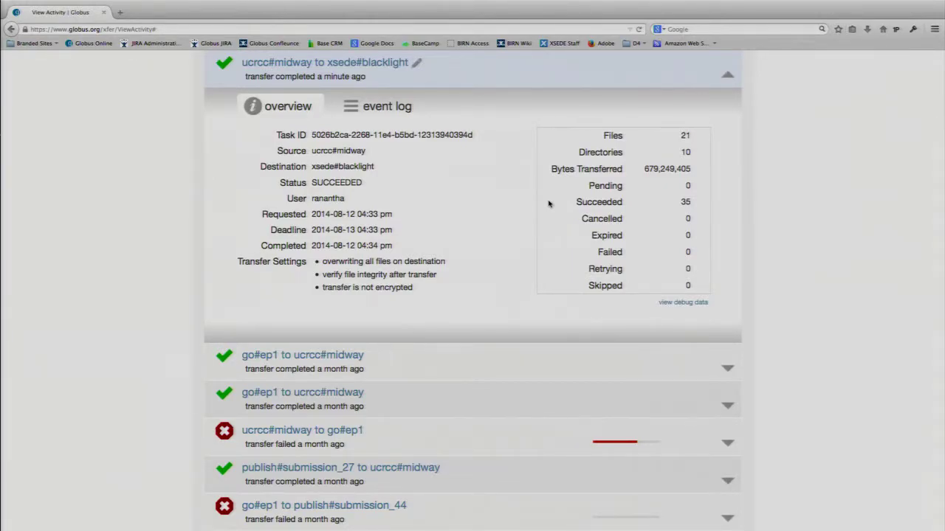
scroll(549, 204, up, 3)
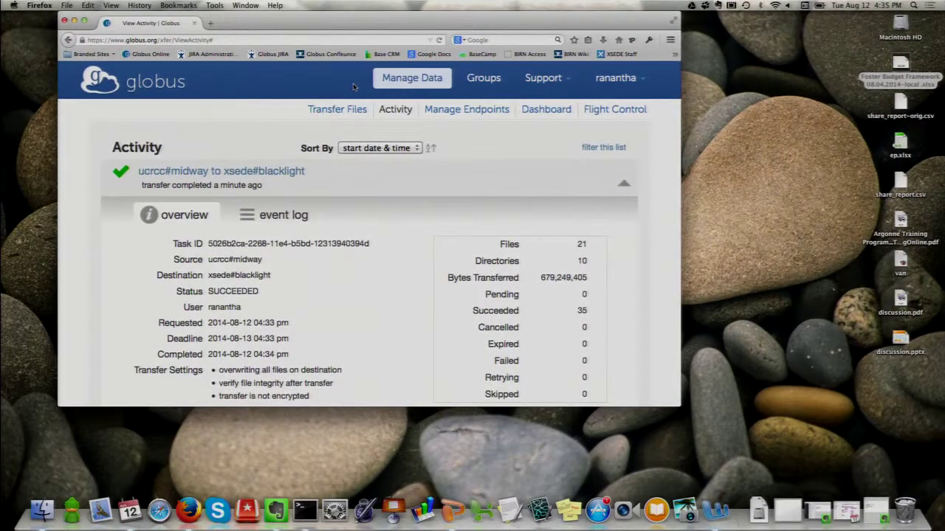
- Start Get Globus Connect Personal and enter laptop12 as the endpoint name
click(341, 112)
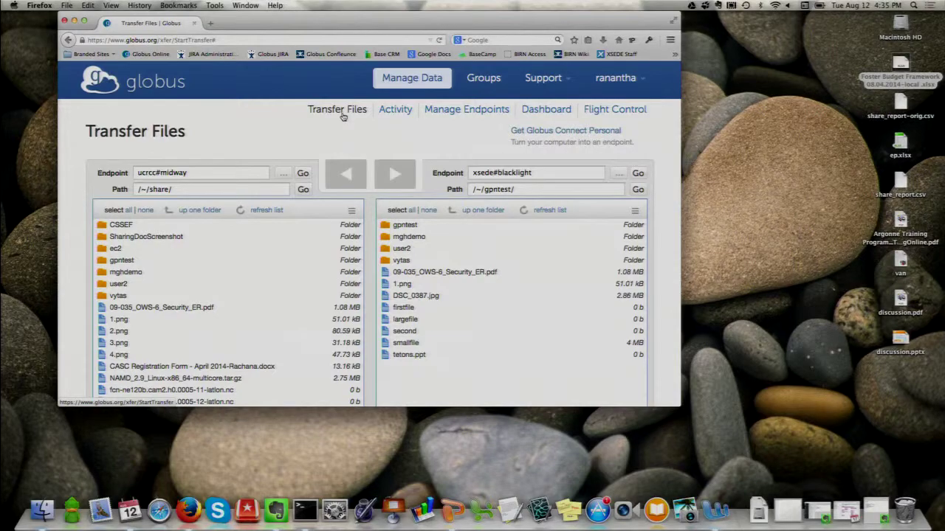
click(589, 130)
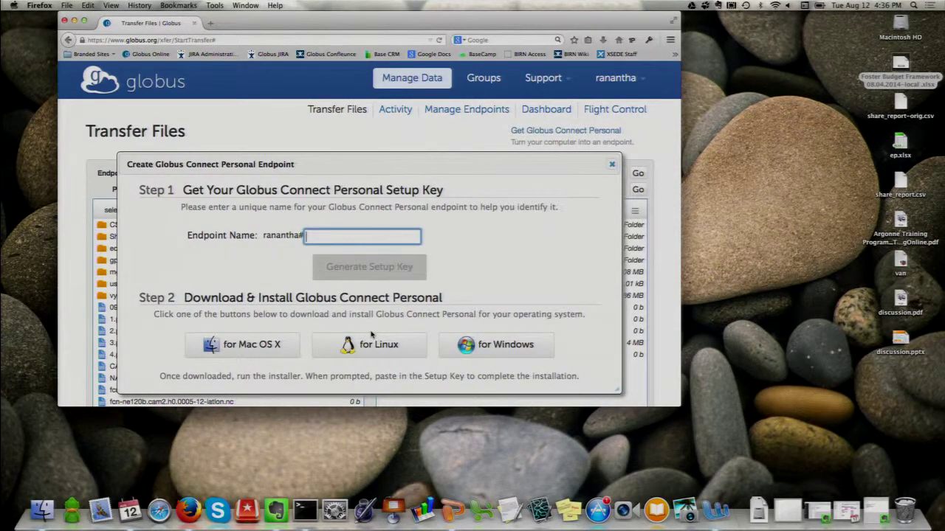
text(laptop)
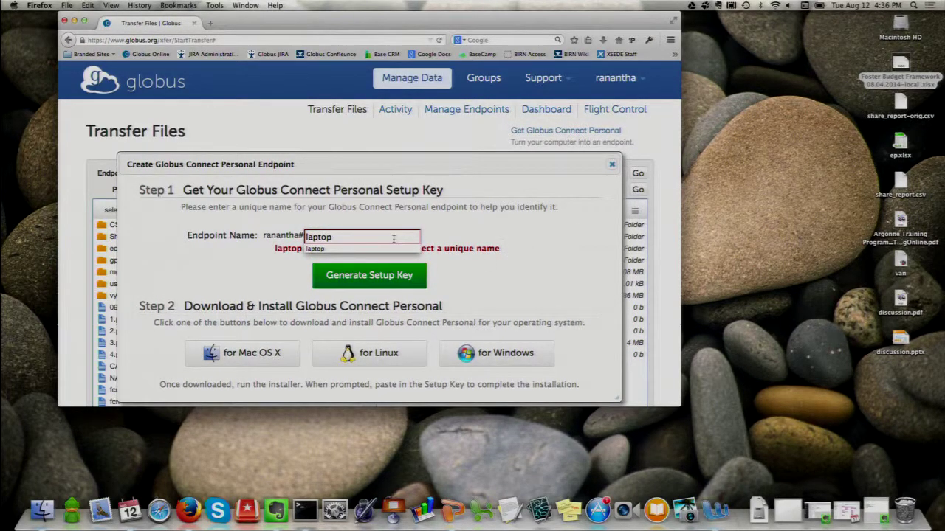
text(12)
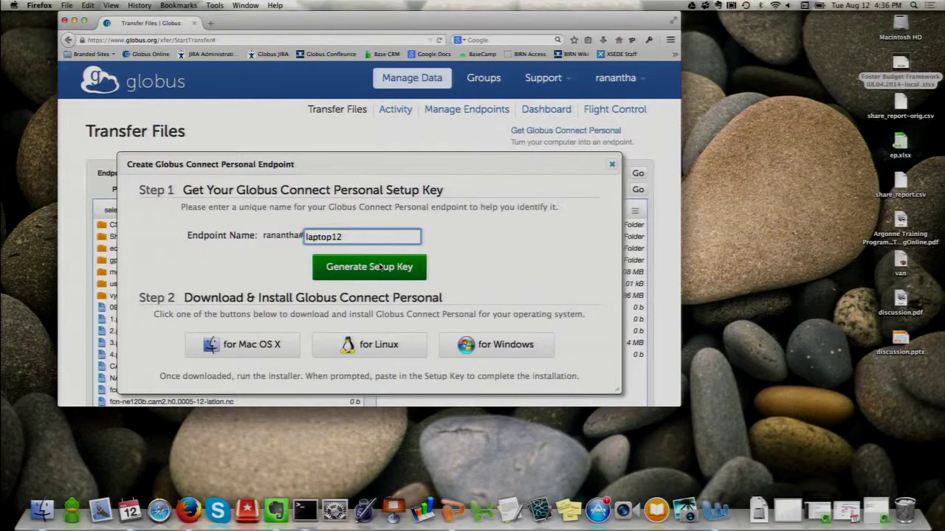
- Generate the laptop12 setup key and download and open the globus-connect-latest(2).dmg Mac installer
click(381, 267)
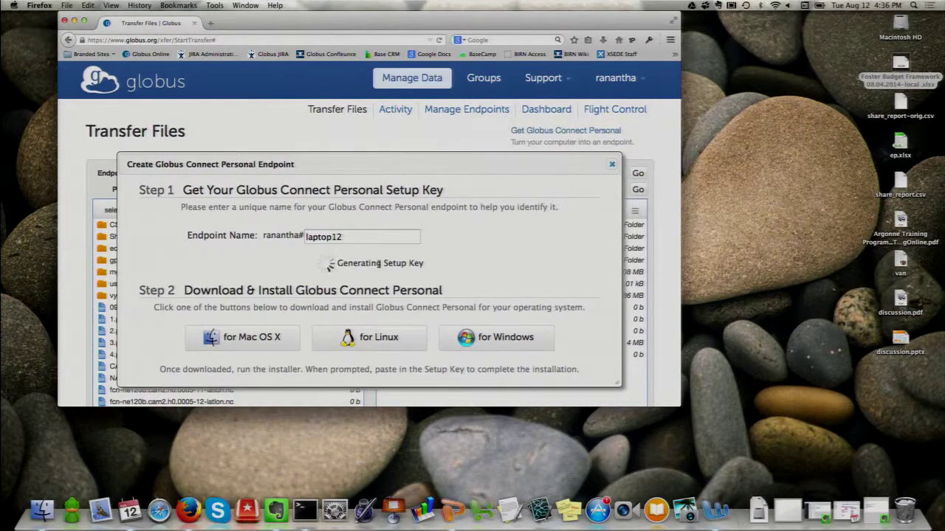
click(230, 351)
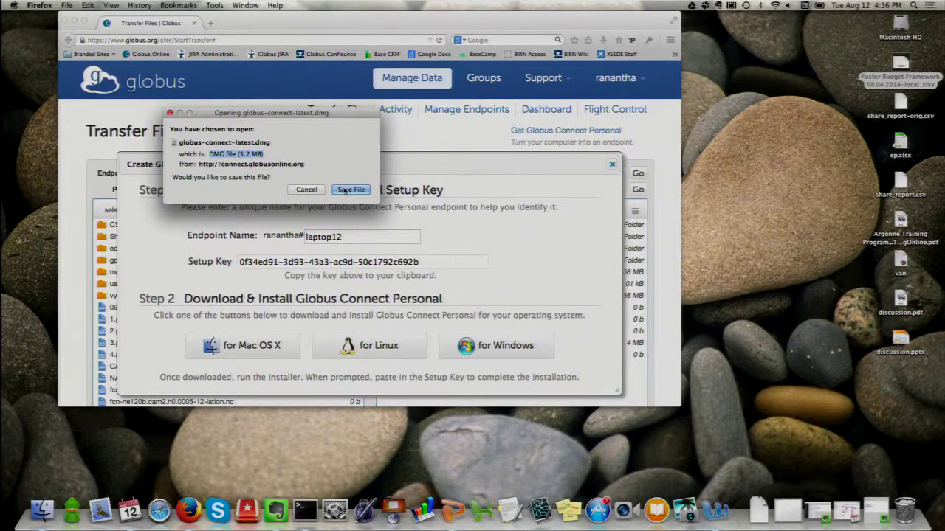
click(349, 190)
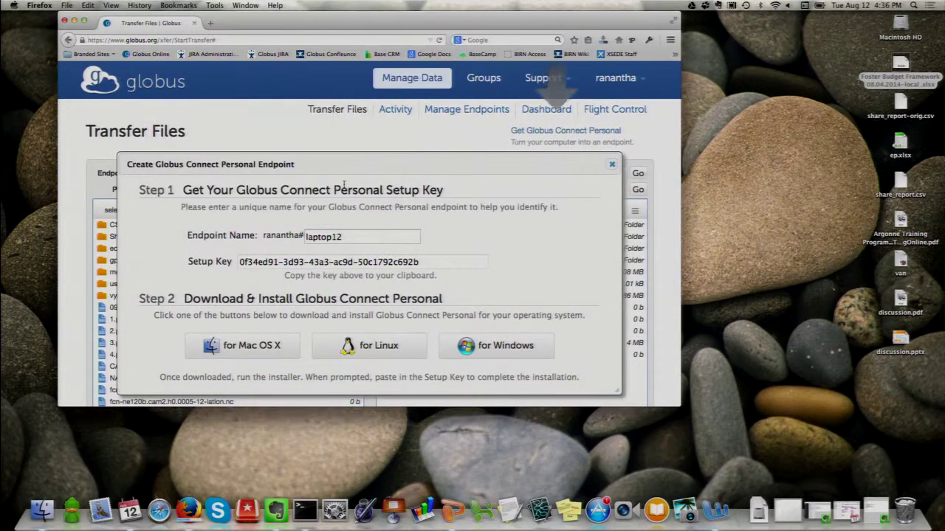
click(760, 504)
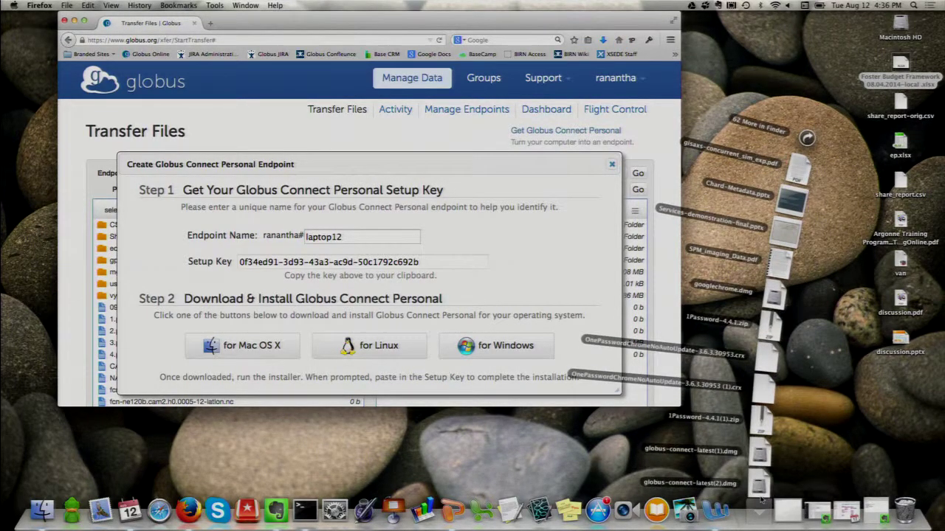
click(760, 488)
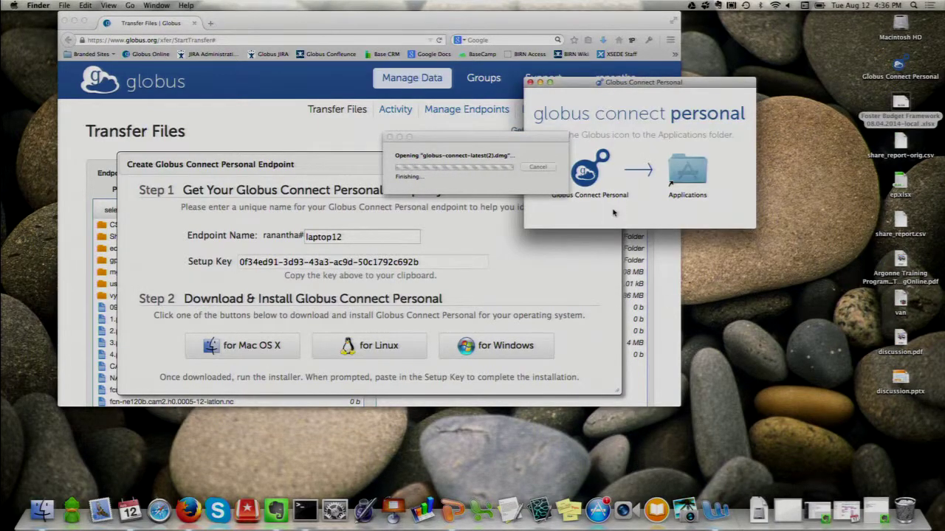
- Install Globus Connect Personal into Applications and launch it
drag(589, 173, 688, 174)
double_click(687, 171)
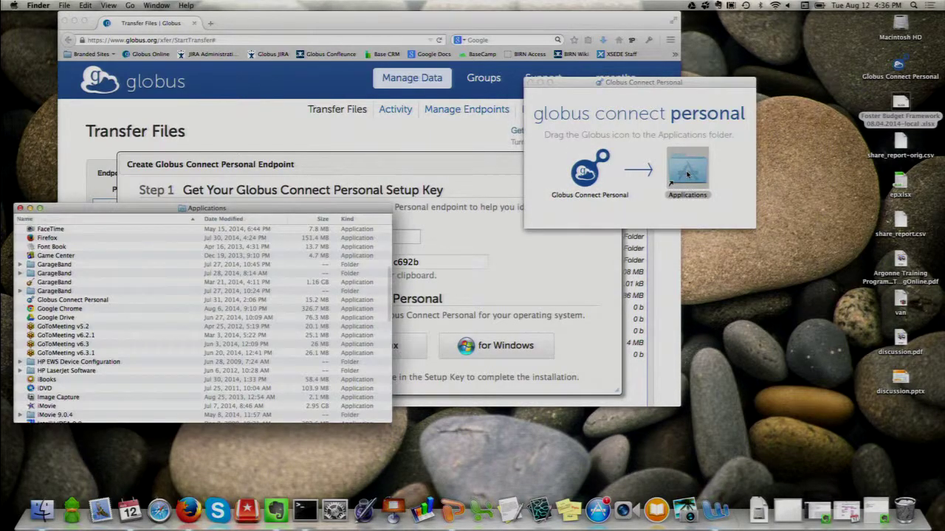
click(86, 301)
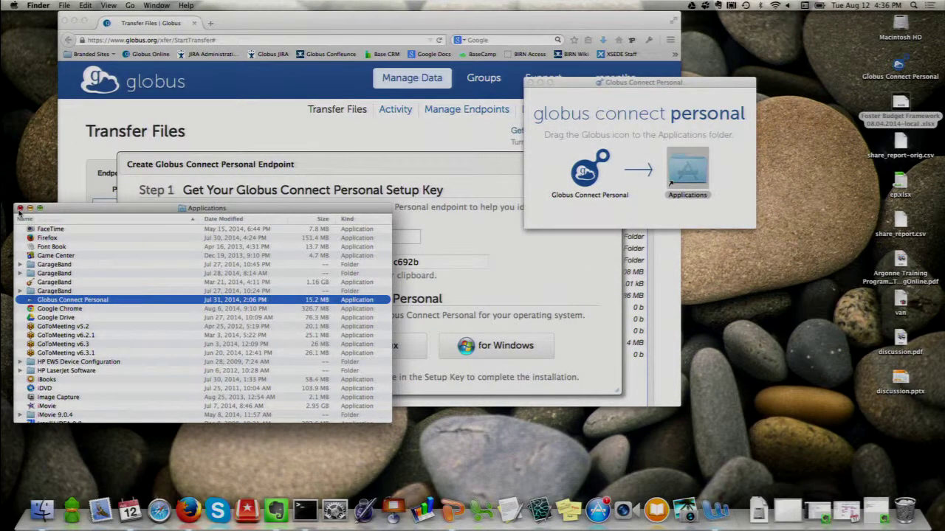
double_click(71, 301)
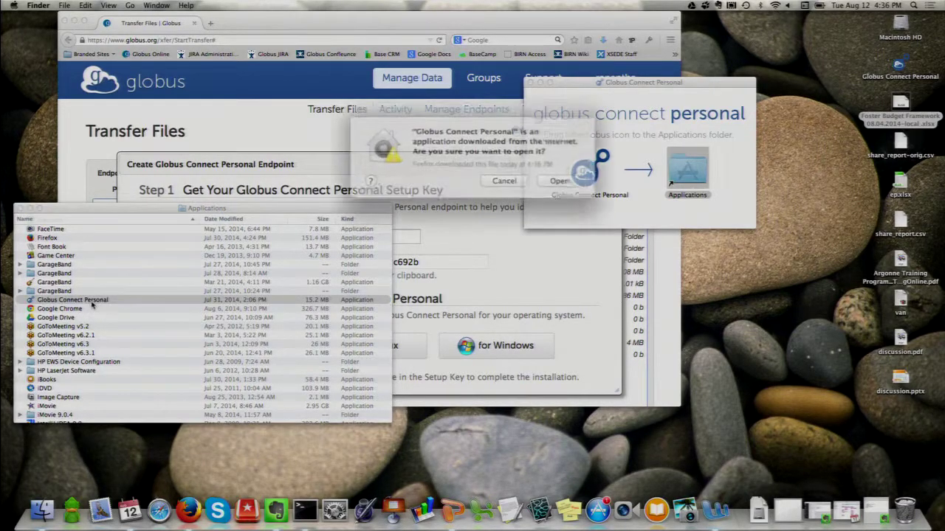
click(546, 176)
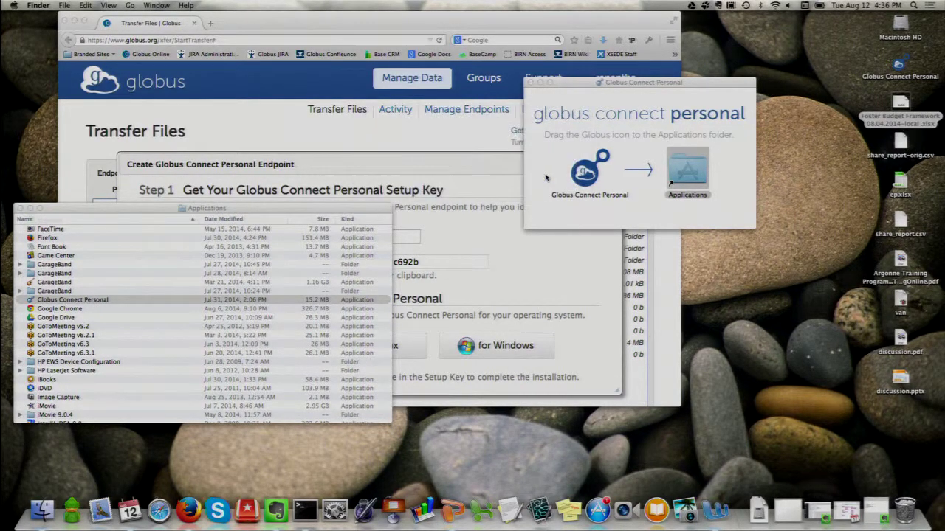
- Try pasting the web page's setup key into Initial Setup, clearing the wrongly pasted value
click(20, 208)
click(303, 276)
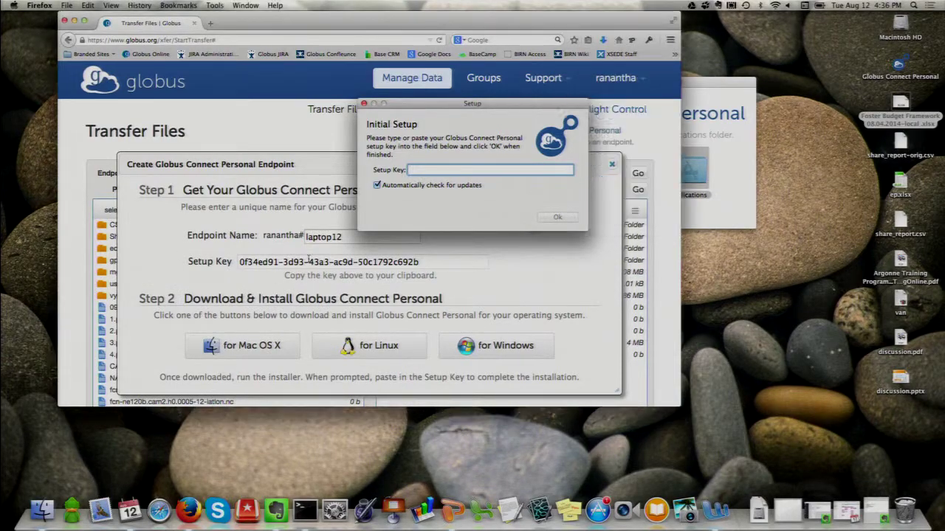
click(402, 264)
click(257, 256)
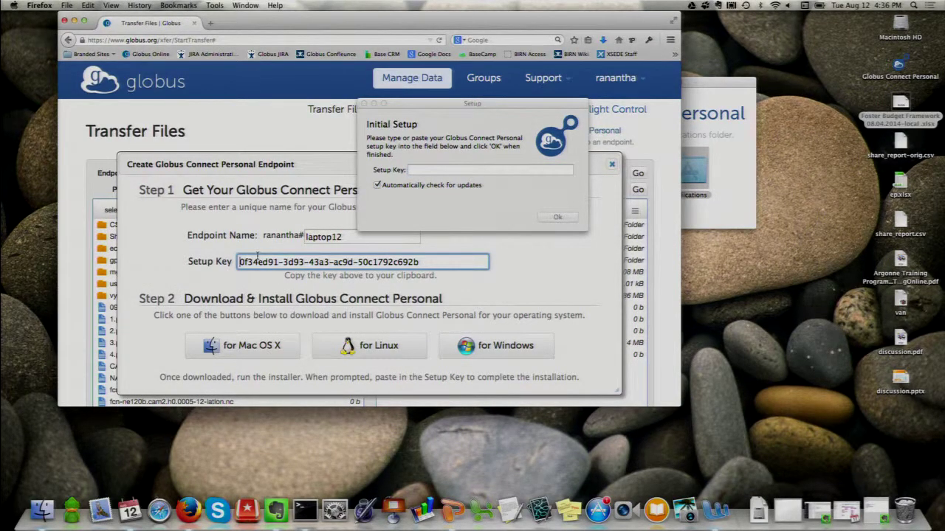
click(476, 170)
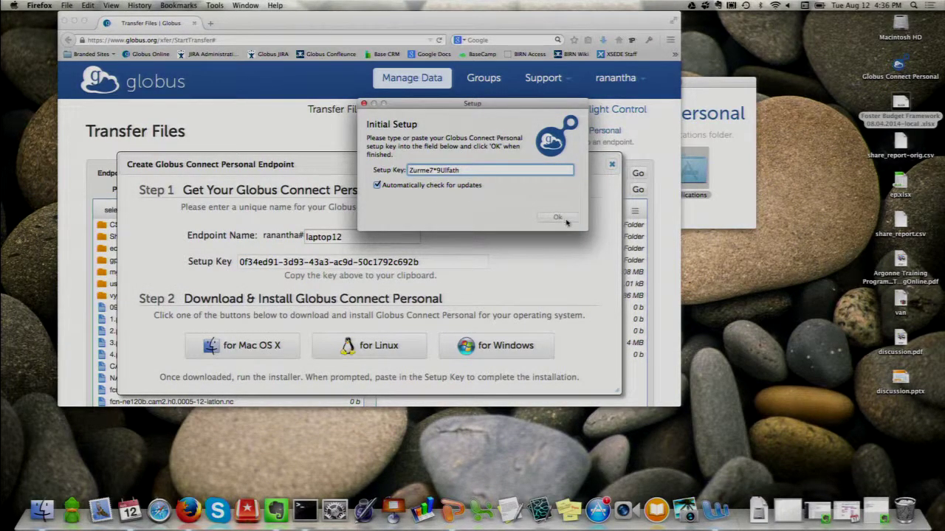
drag(480, 175, 394, 164)
key(BackSpace)
- Paste the full laptop12 setup key into Initial Setup and submit it
click(286, 267)
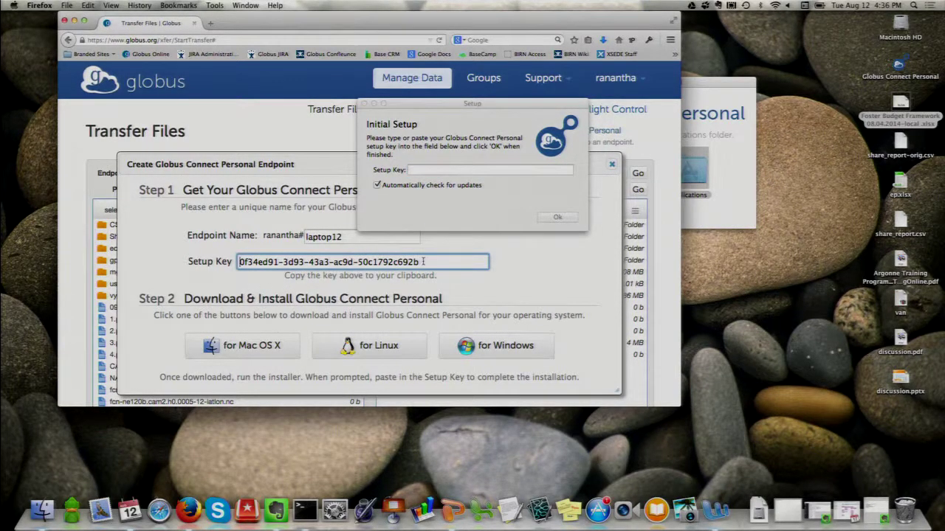
drag(423, 261, 241, 260)
key(super+c)
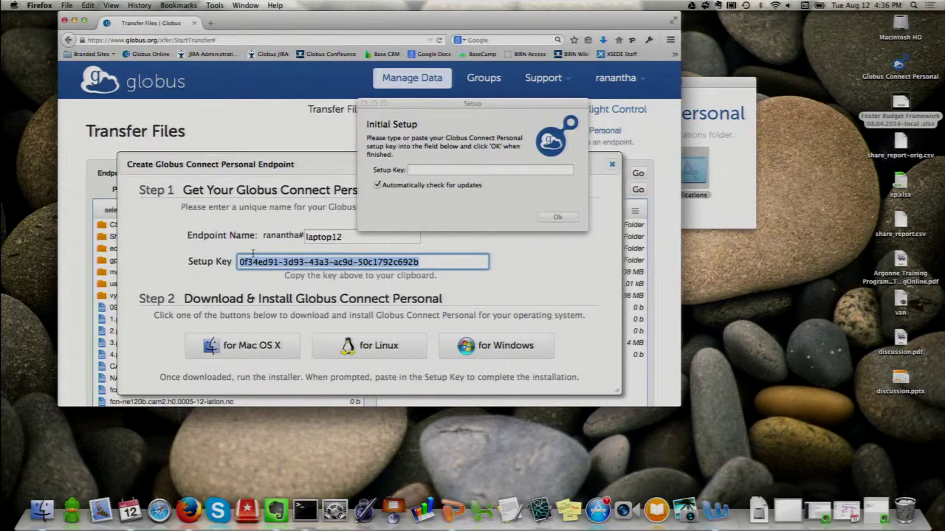
click(487, 170)
key(super+v)
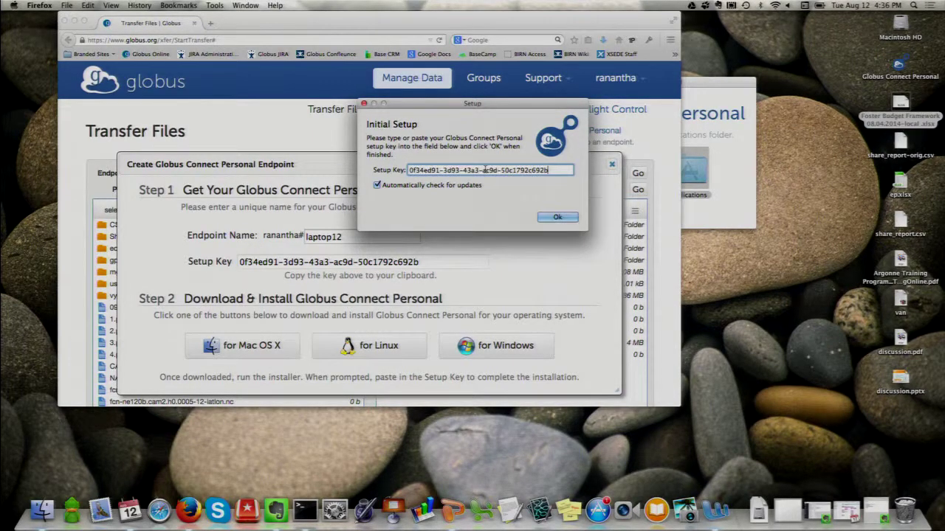
click(553, 218)
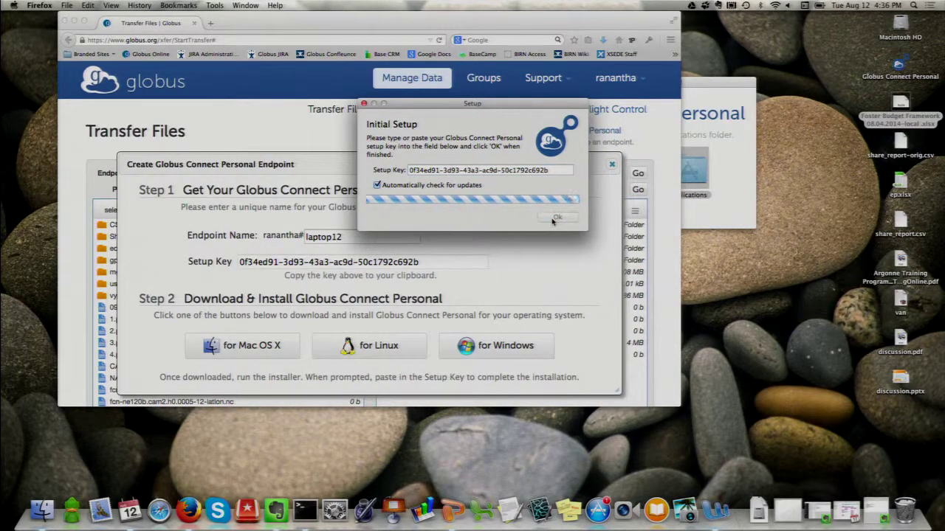
click(613, 166)
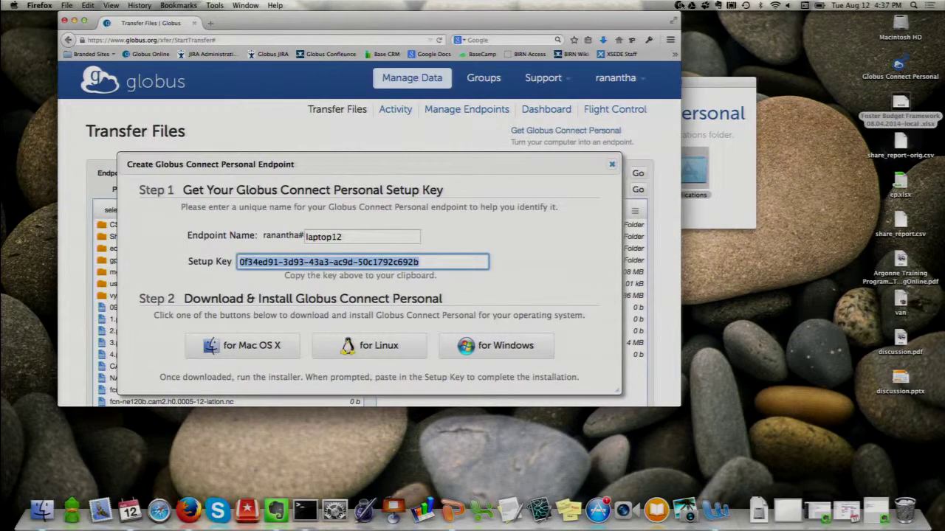
- Close the endpoint dialog, load ranantha#laptop12 in the right pane, and go full screen
click(613, 166)
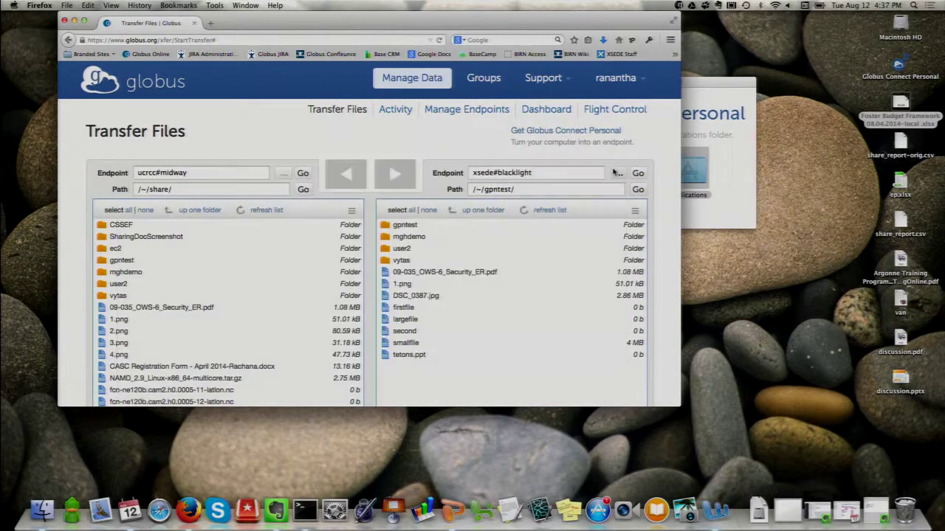
triple_click(554, 174)
text(r)
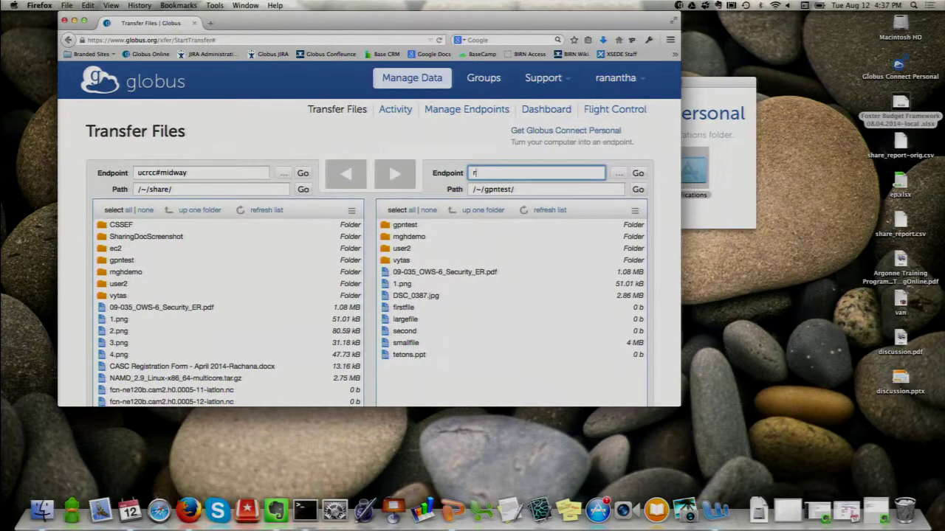
key(BackSpace)
text(ranantha#laptop12)
key(Return)
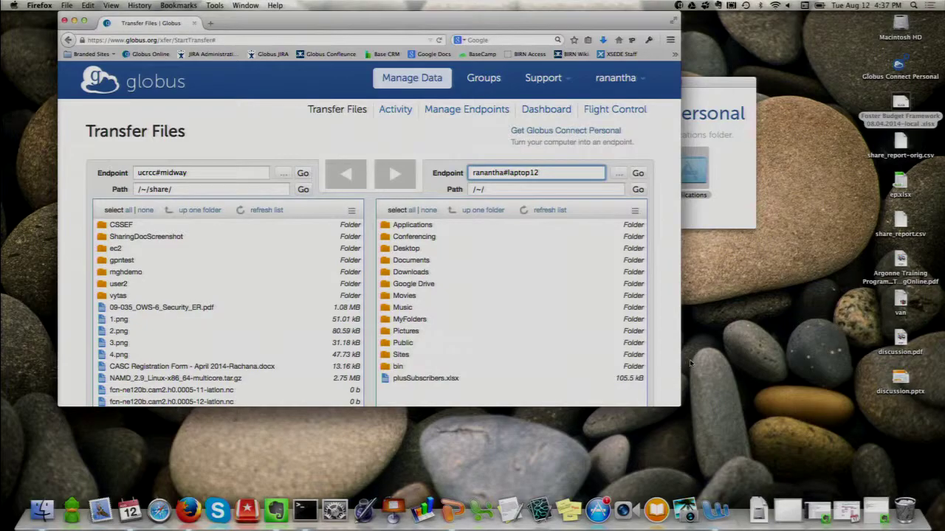
click(674, 21)
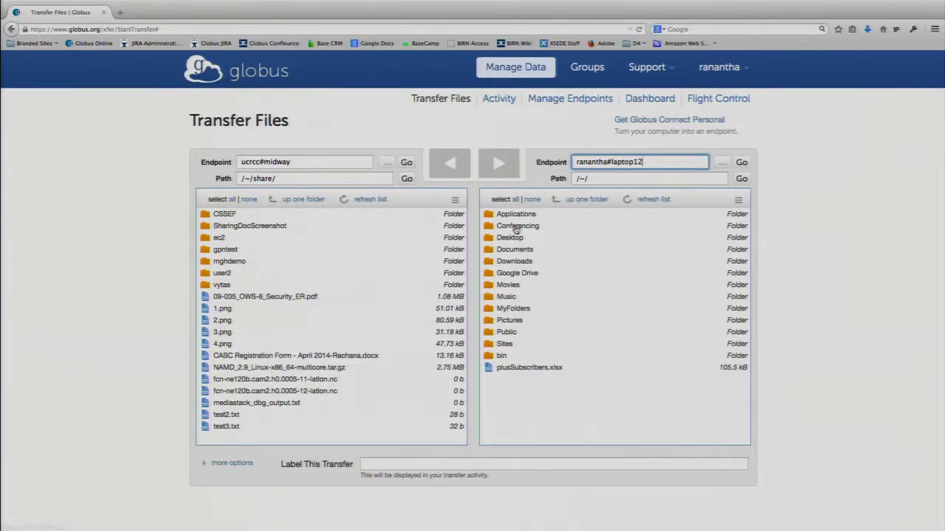
- Transfer plusSubscribers.xlsx to ucrcc#midway's share folder, then select gpntest and open the left pane's menu
click(514, 368)
click(447, 163)
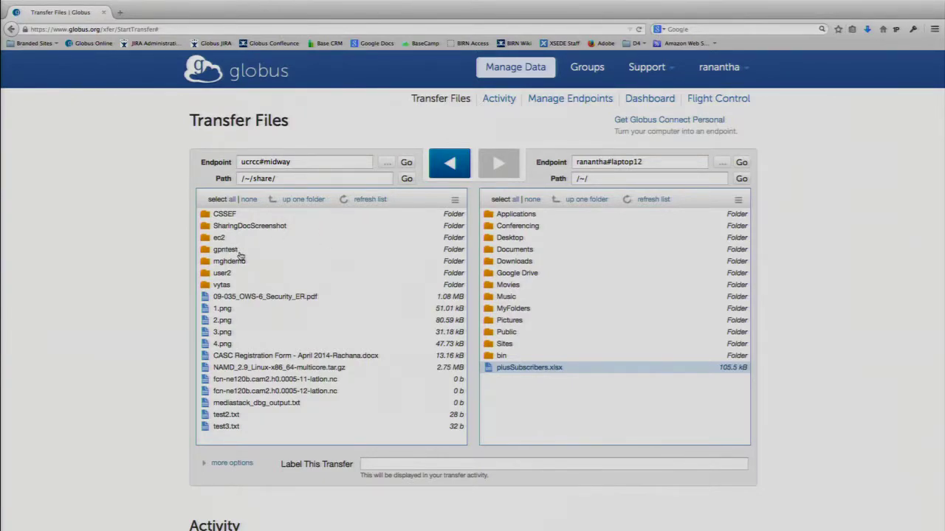
click(237, 251)
click(454, 199)
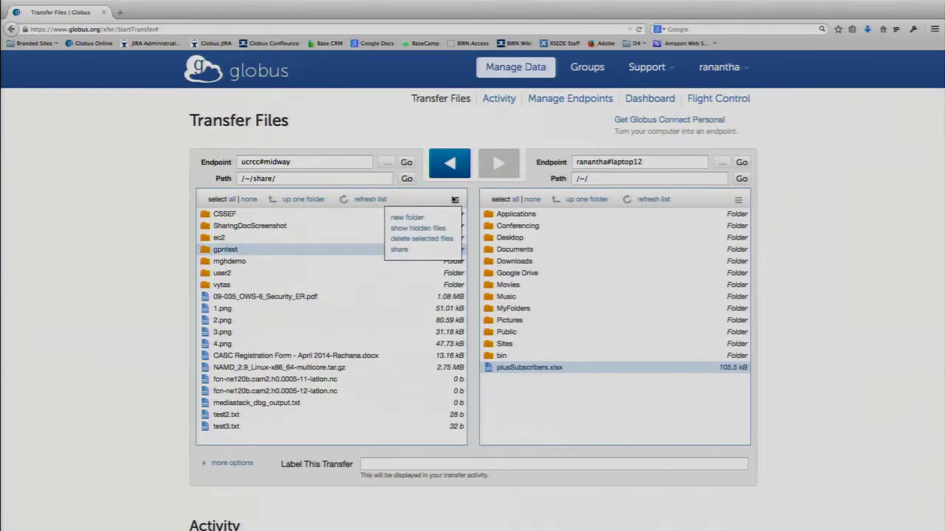
- Add a shared endpoint named demo12 on the gpntest folder and create it
click(399, 251)
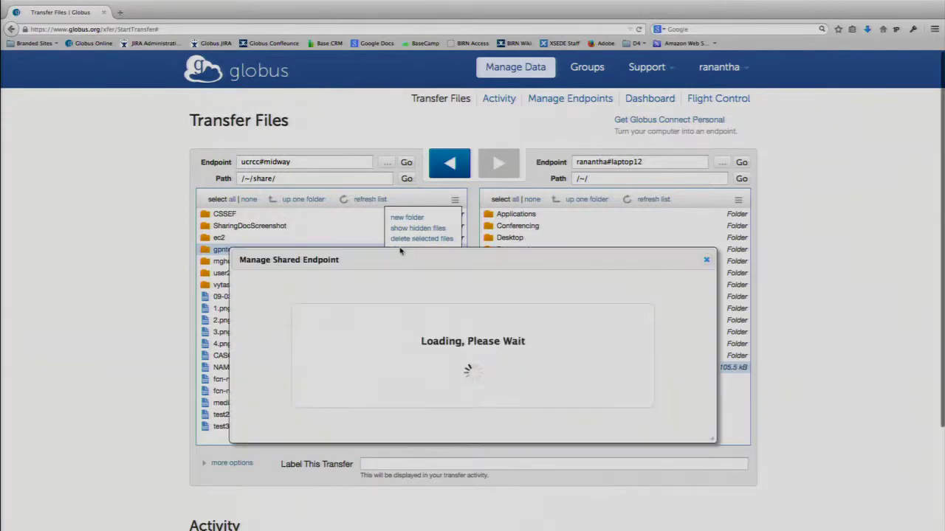
click(481, 365)
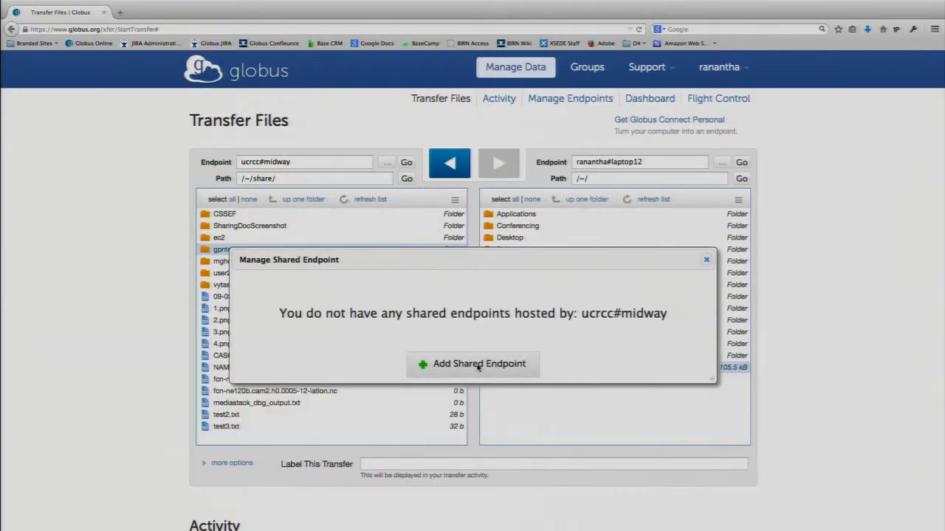
right_click(474, 346)
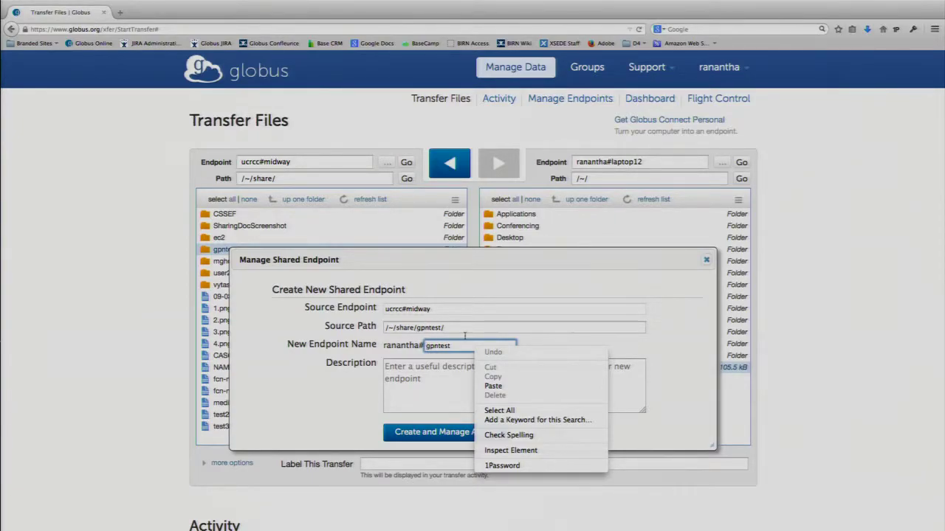
right_click(464, 350)
click(456, 347)
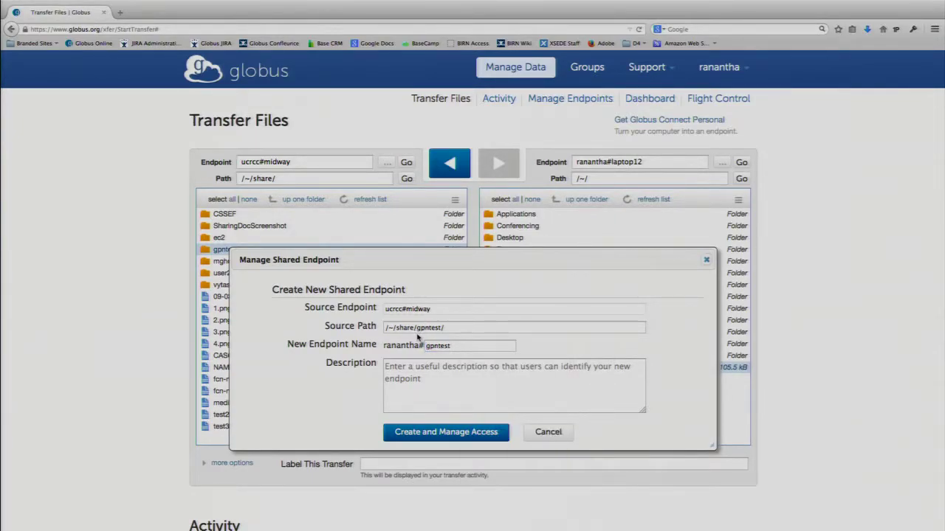
click(458, 346)
key(BackSpace)
key(BackSpace)
key(BackSpace)
key(BackSpace)
key(BackSpace)
key(BackSpace)
key(BackSpace)
text(demo12)
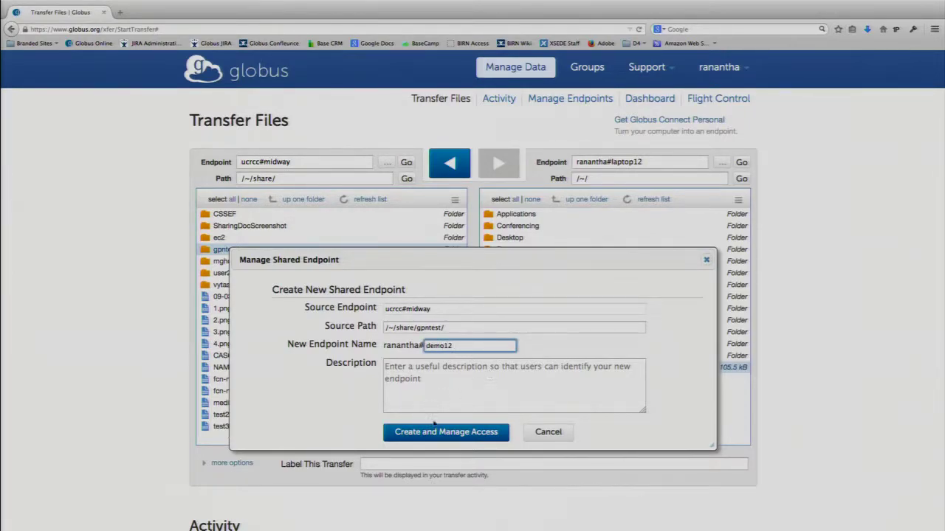
click(434, 434)
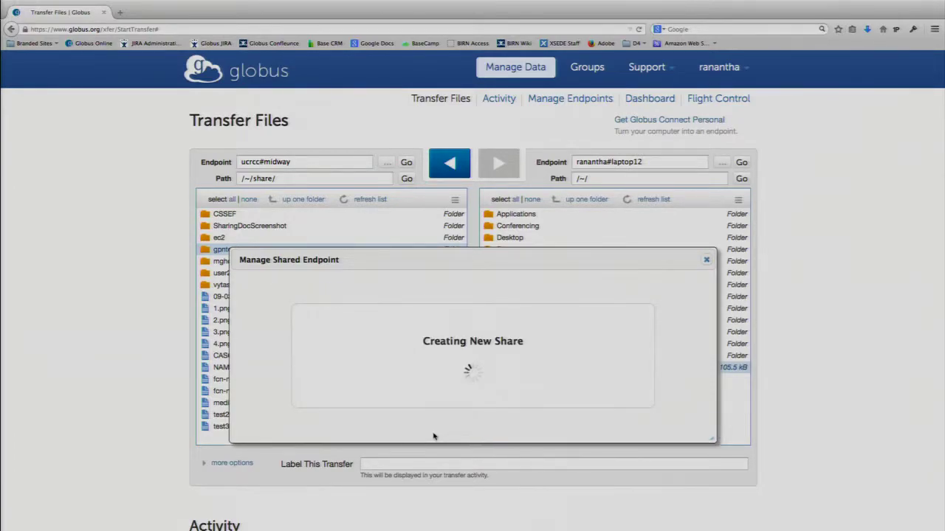
drag(487, 264, 514, 114)
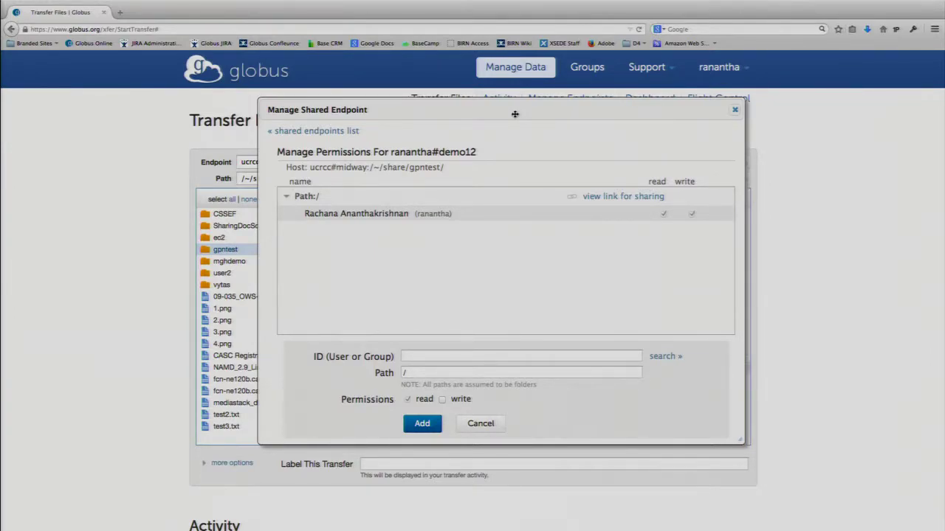
- Search for the user and give the second matching account read access at path /
click(665, 358)
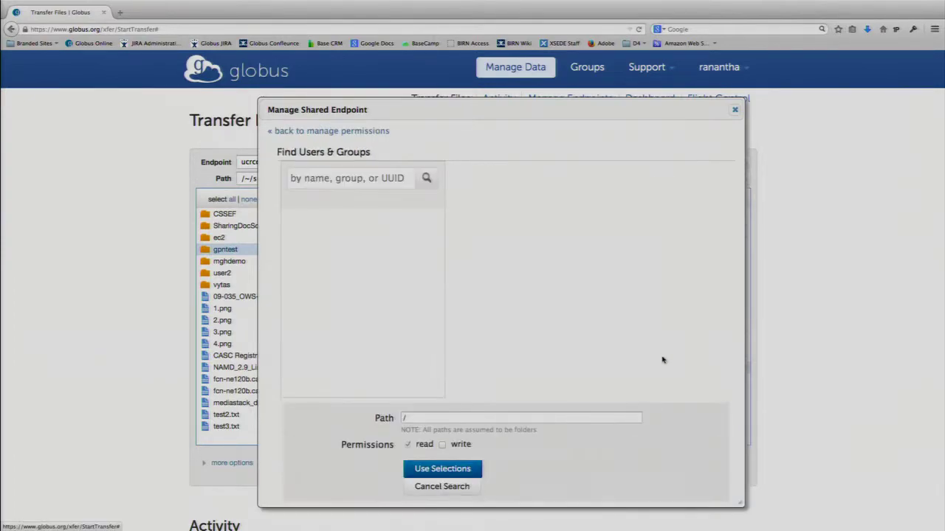
click(383, 184)
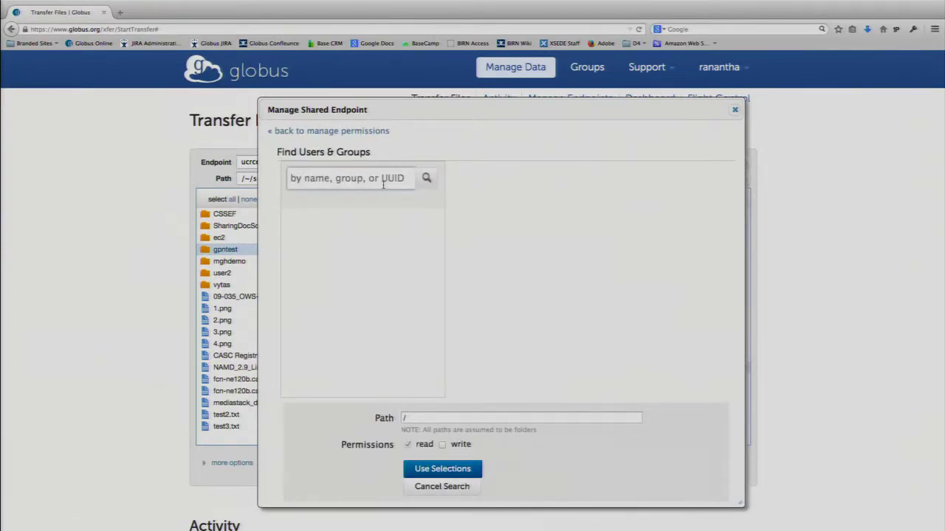
text(foste)
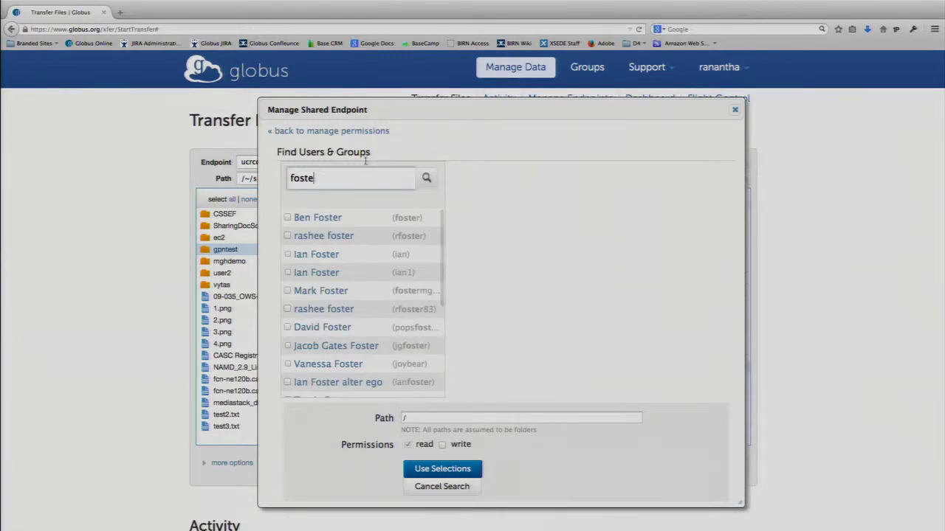
click(318, 254)
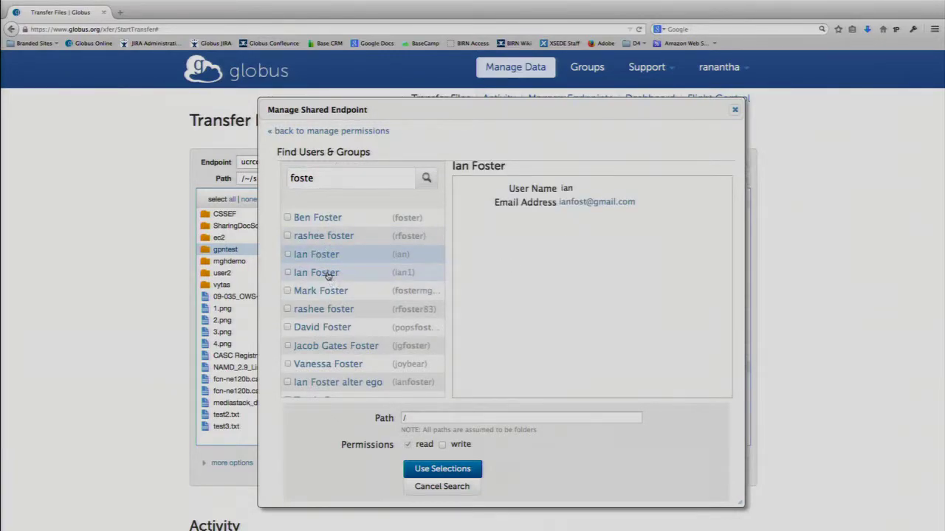
click(327, 274)
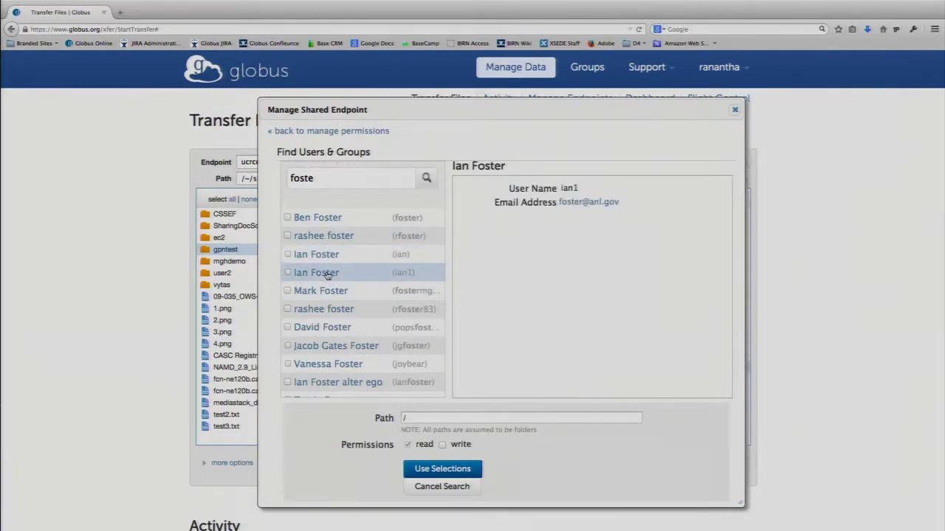
click(288, 272)
click(438, 465)
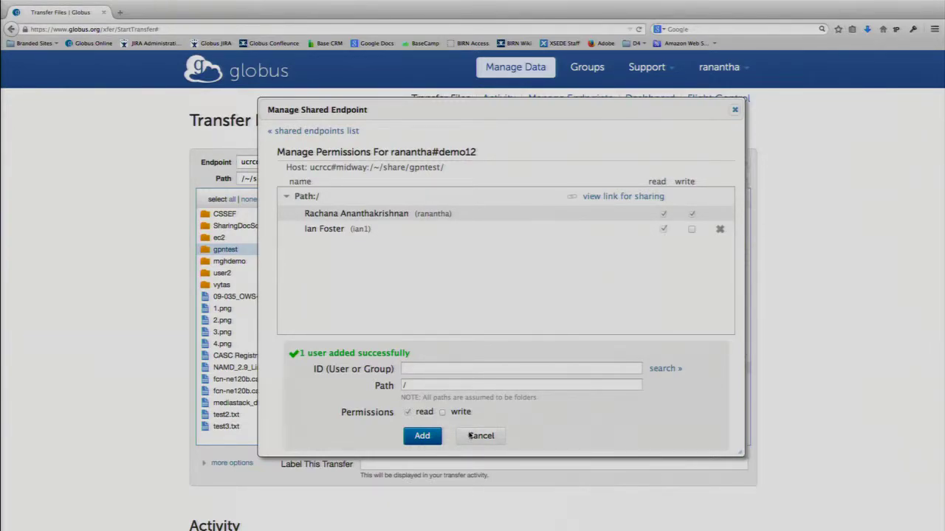
- Load ranantha#demo12 as destination, open gpntest on the left to compare, then go to Groups
click(736, 114)
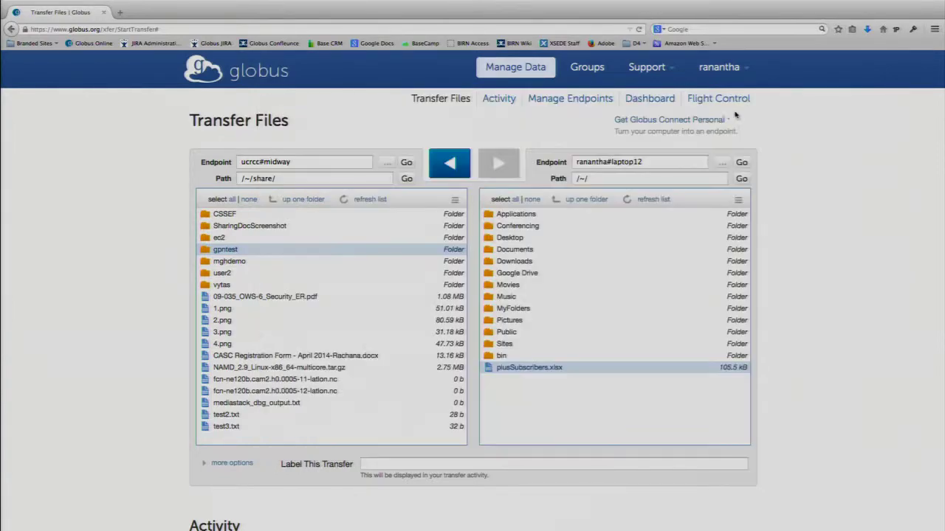
drag(653, 162, 574, 162)
text(raran)
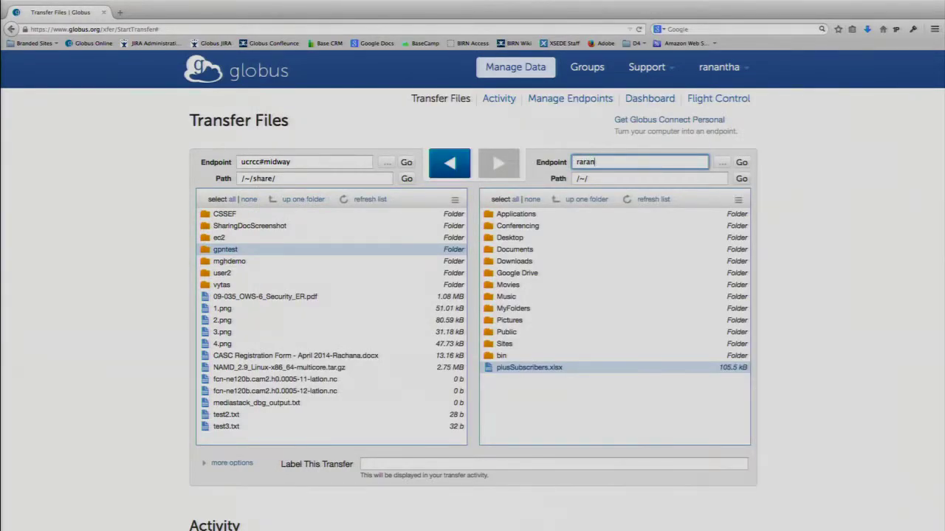
key(BackSpace)
key(BackSpace)
key(BackSpace)
text(nantha)
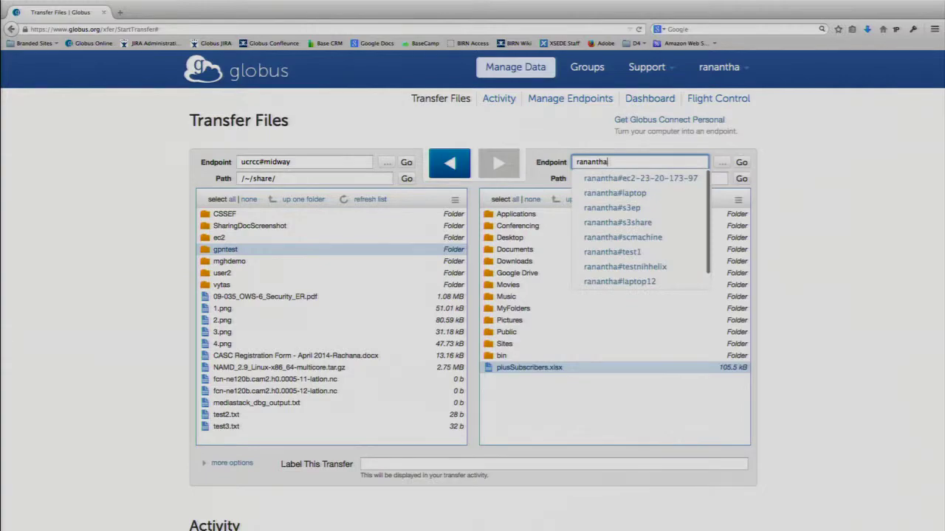
text(#demo12)
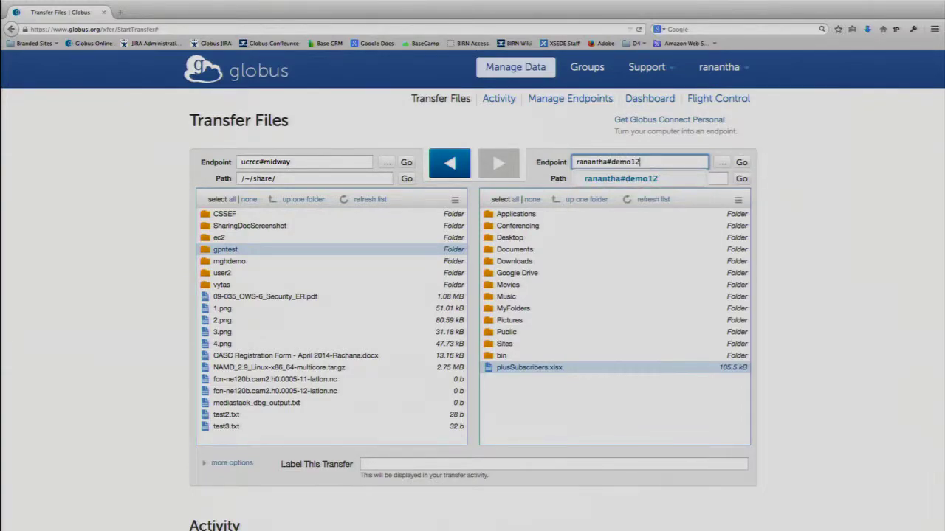
key(Return)
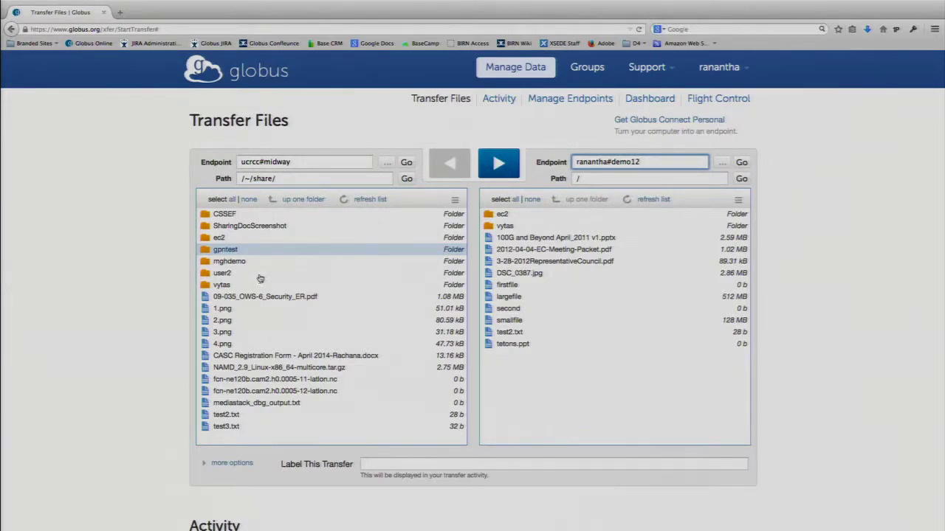
double_click(229, 253)
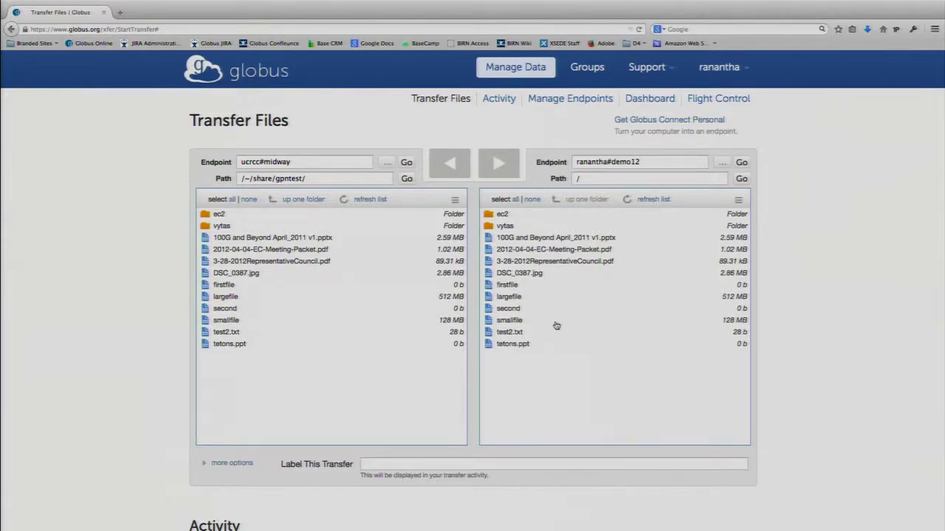
click(591, 70)
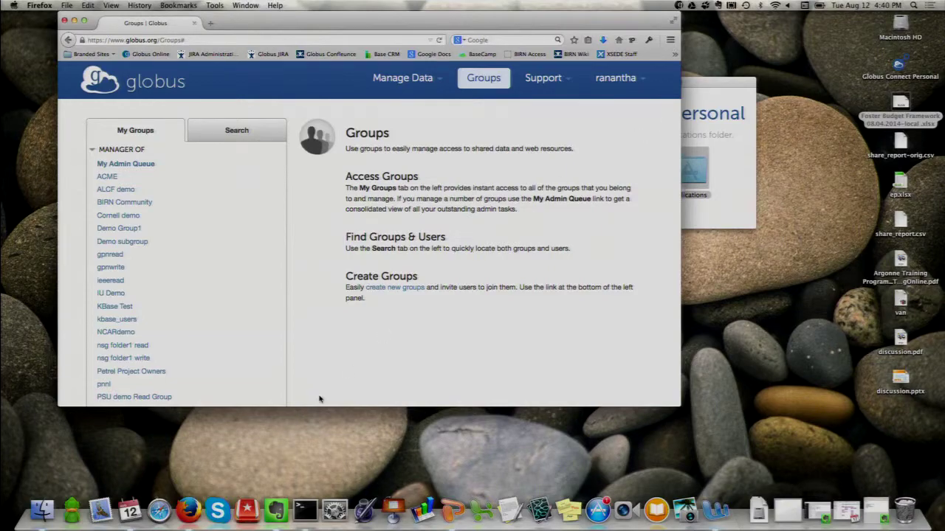
- Open Terminal from the Dock and position its window beside the Globus Groups page
click(305, 510)
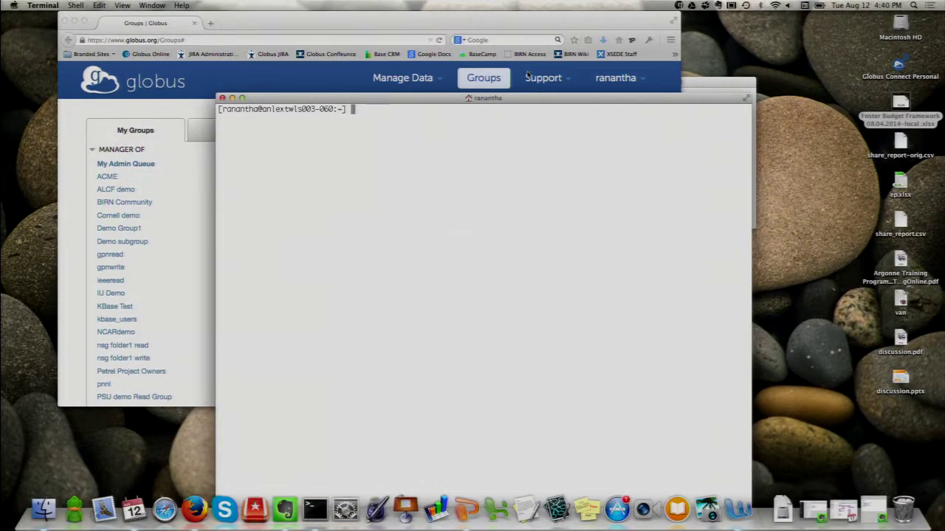
drag(529, 97, 641, 16)
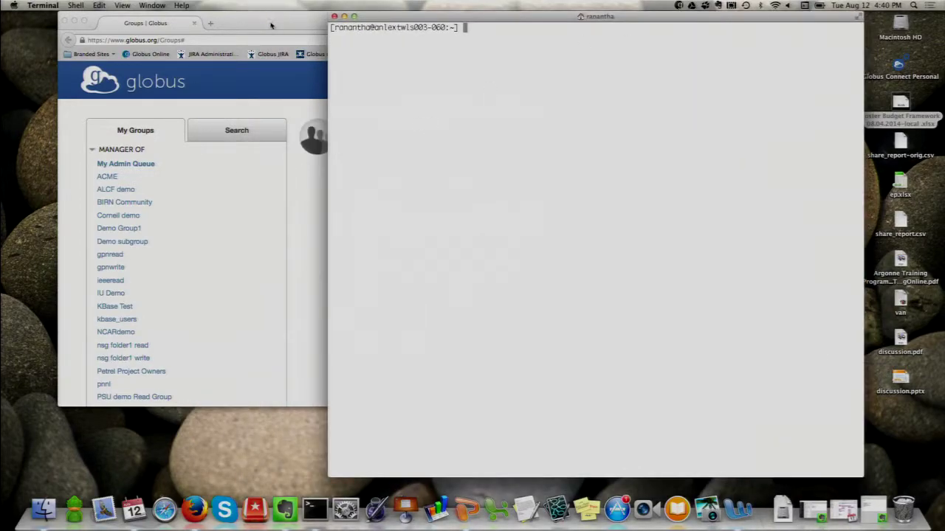
click(271, 26)
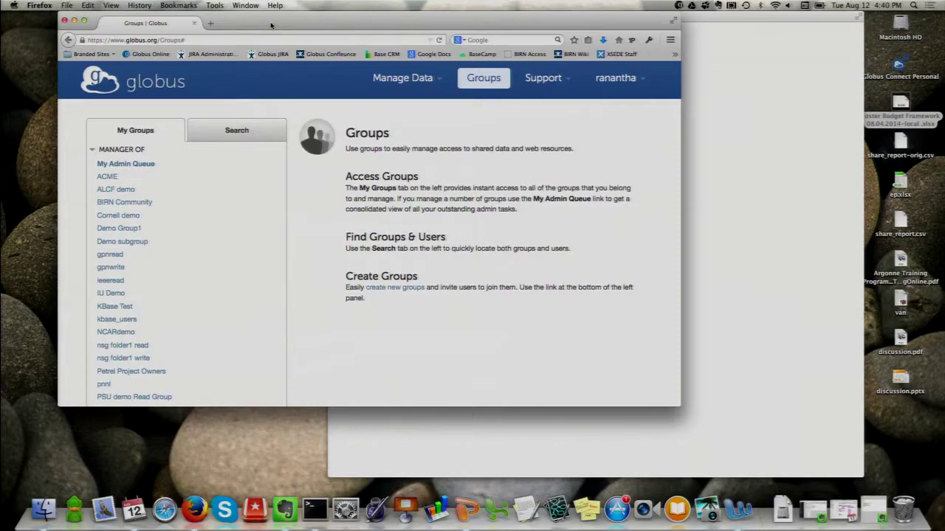
click(710, 59)
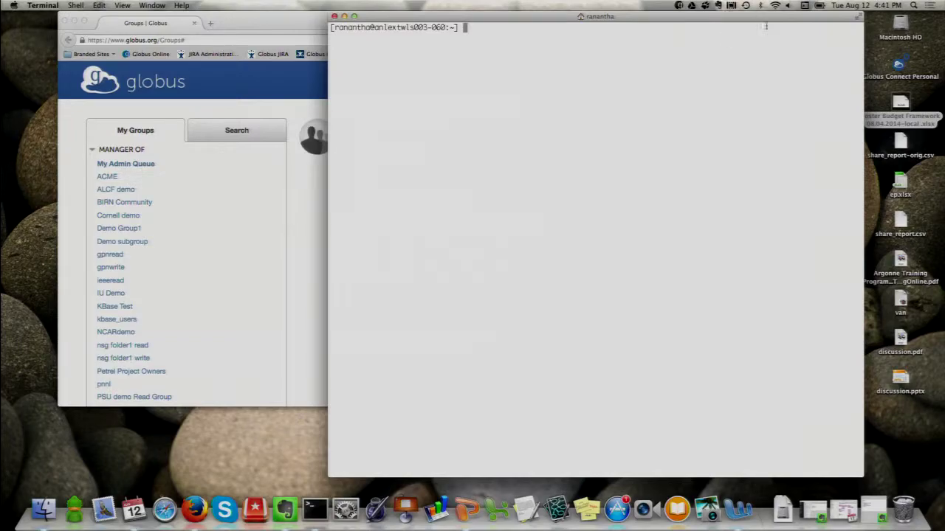
- Log in to the Globus CLI with ssh cli.globusonline.org
text(ssh ranantha@cli.glob)
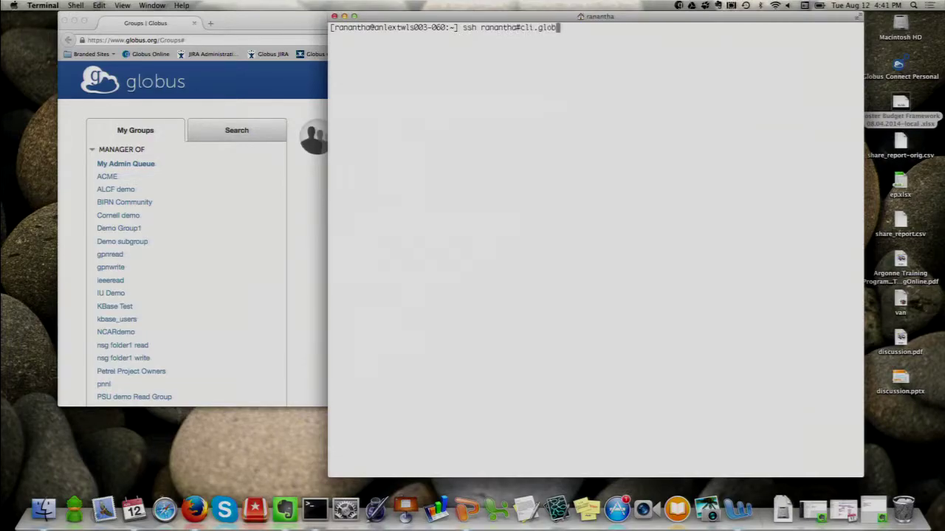
text(usonline.org)
key(Return)
key(Up)
key(Left)
key(Left)
key(Left)
key(Left)
key(Left)
key(Left)
key(Left)
key(Left)
key(Left)
key(Left)
key(Left)
key(Left)
key(Left)
key(Left)
key(Left)
key(Left)
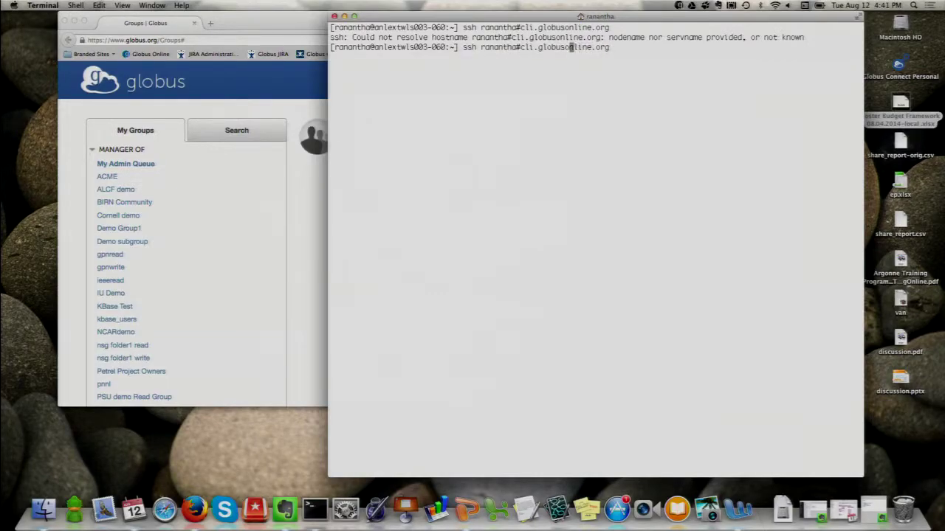
key(Down)
text(ssh cli)
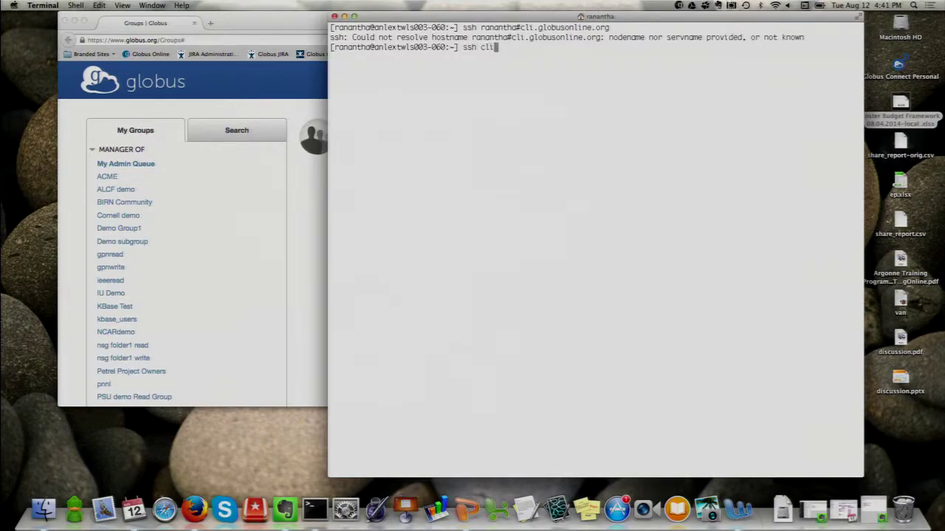
text(.globusonline.org)
key(Return)
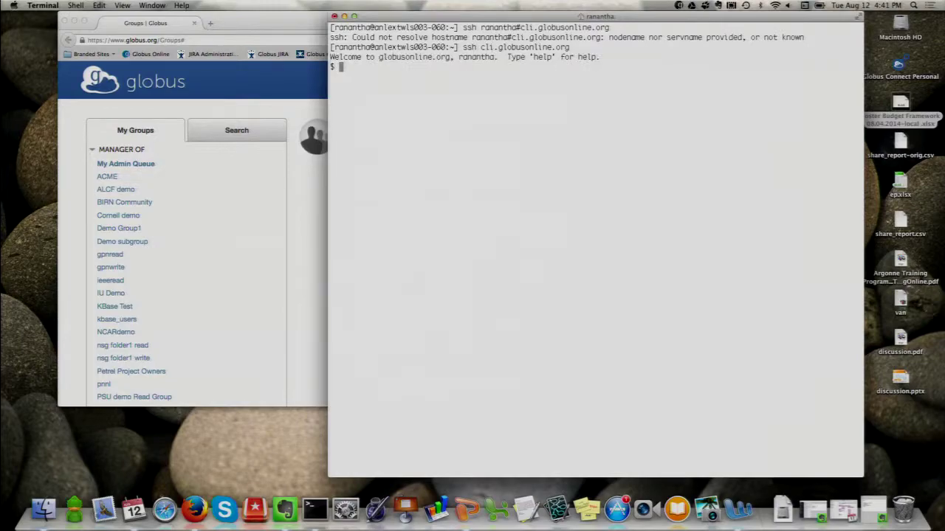
- Run man to list the CLI manual pages, then open the Globus account menu in Firefox
text(man)
key(Return)
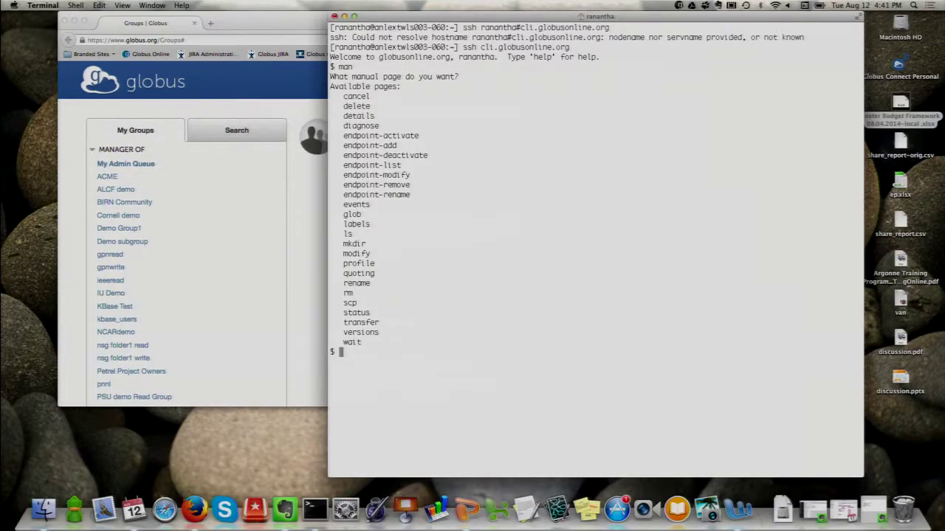
click(198, 243)
click(619, 79)
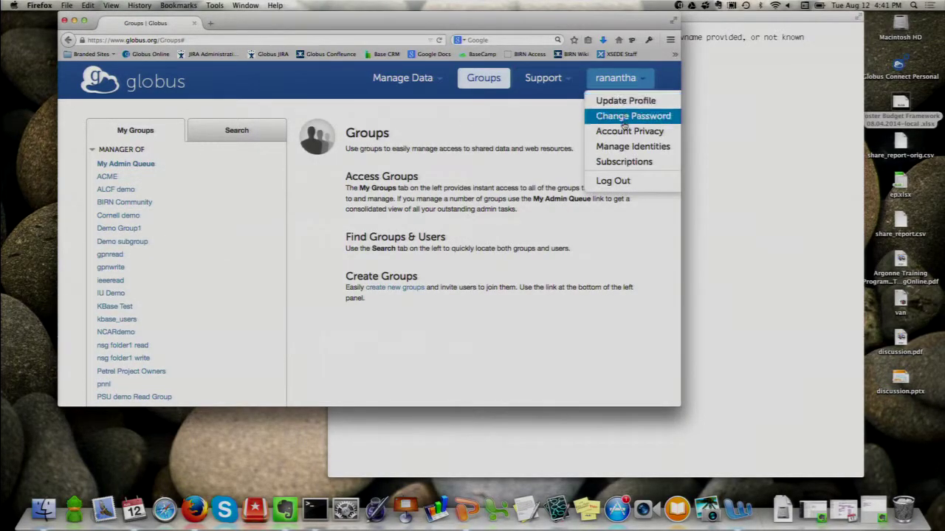
- Go to Manage Identities and expand the Laptop identity to show its SSH public key
click(620, 147)
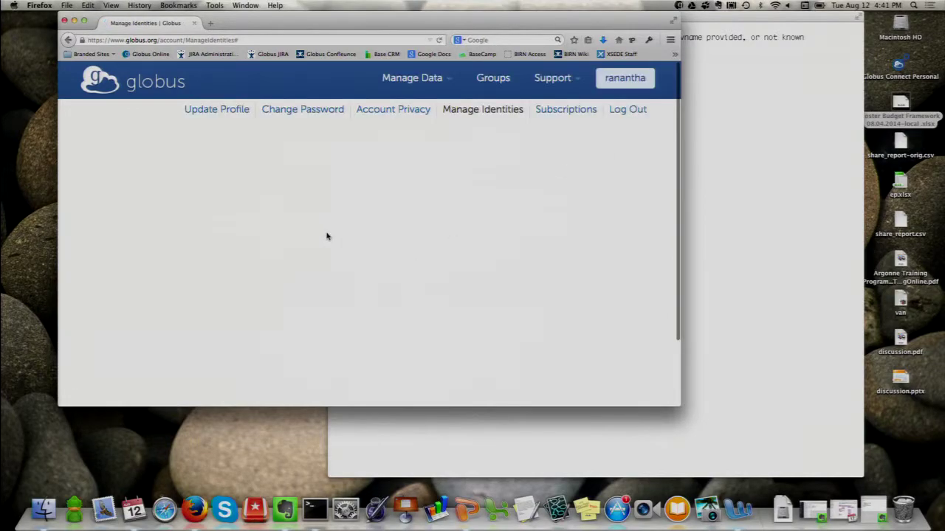
scroll(296, 280, down, 3)
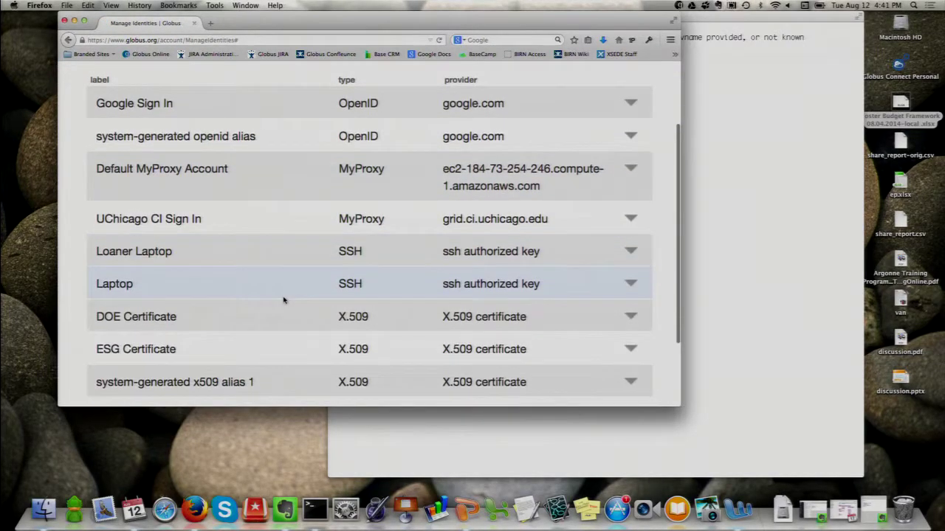
click(768, 214)
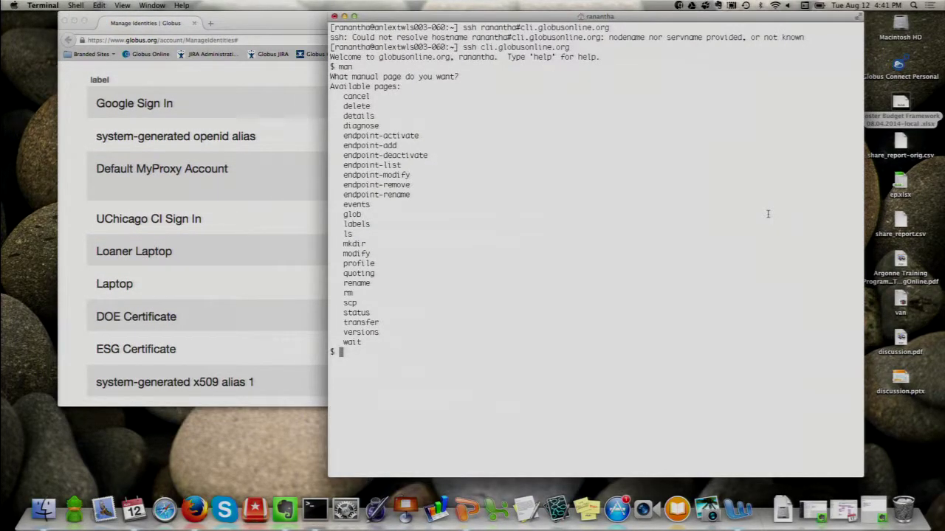
click(270, 275)
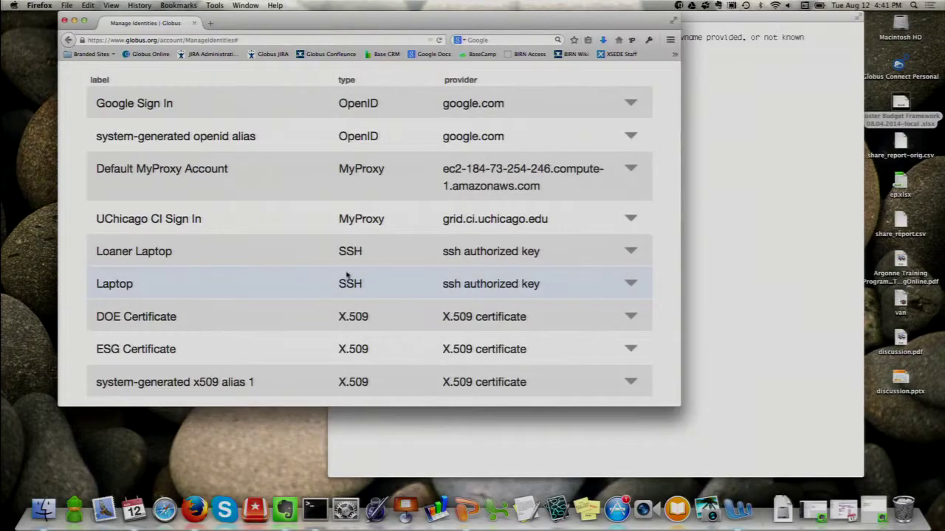
click(632, 283)
scroll(631, 288, down, 5)
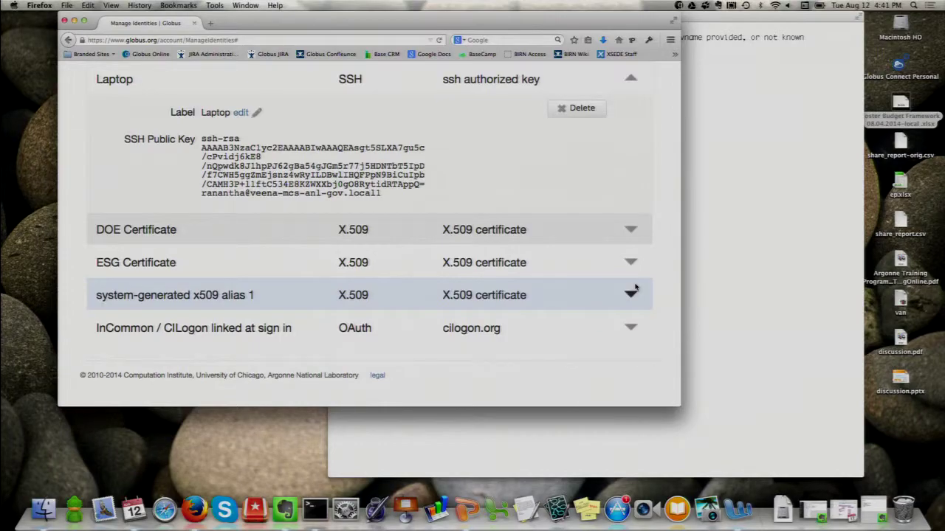
click(809, 205)
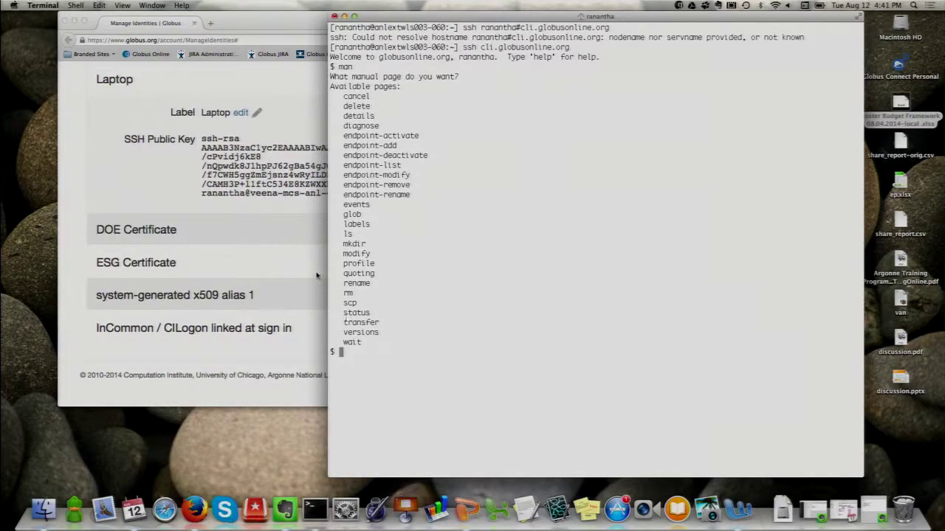
- Type ls ucrcc#midway:~/ at the Globus CLI prompt without running it
text(ls ucrcc#midway:~/)
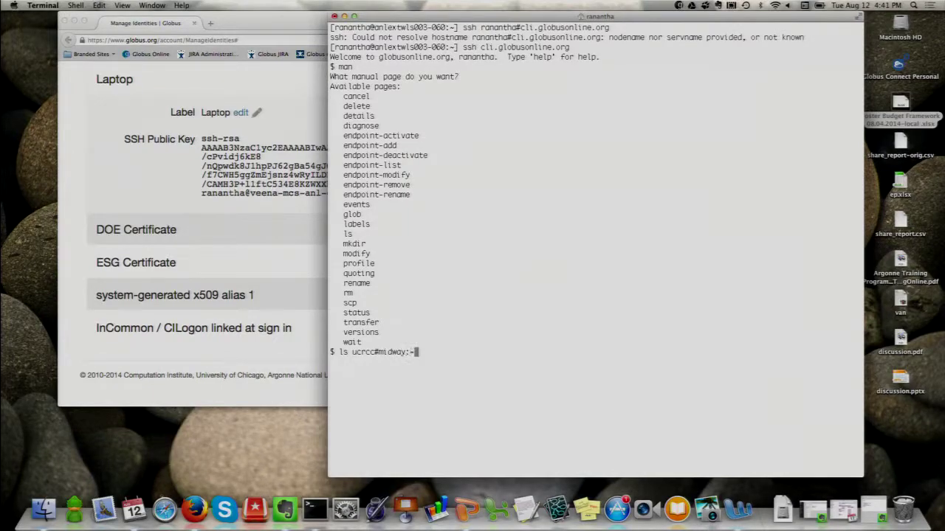